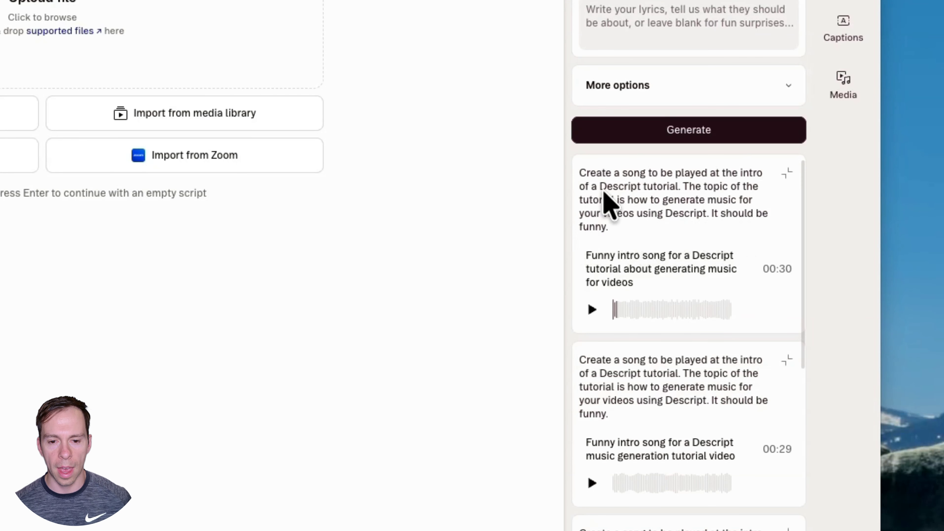
# Preview the first two generated funny intro songs and look through the other generated results
pyautogui.scroll(-10, 674, 446)
pyautogui.scroll(10, 658, 498)
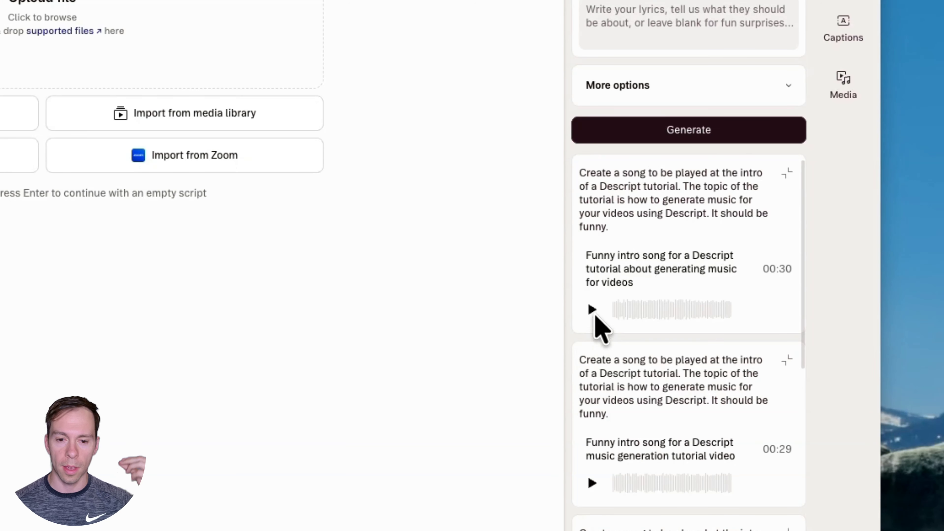
pyautogui.click(592, 311)
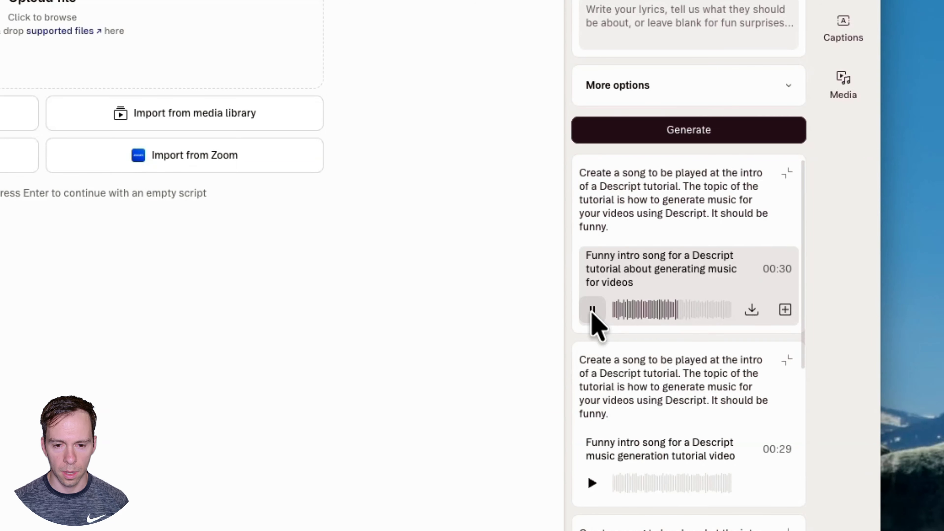
pyautogui.click(592, 310)
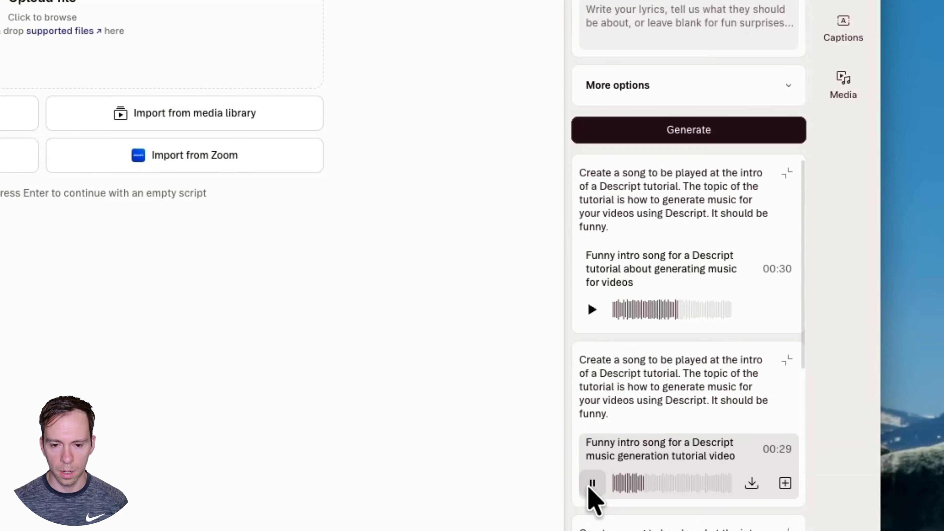
pyautogui.click(592, 484)
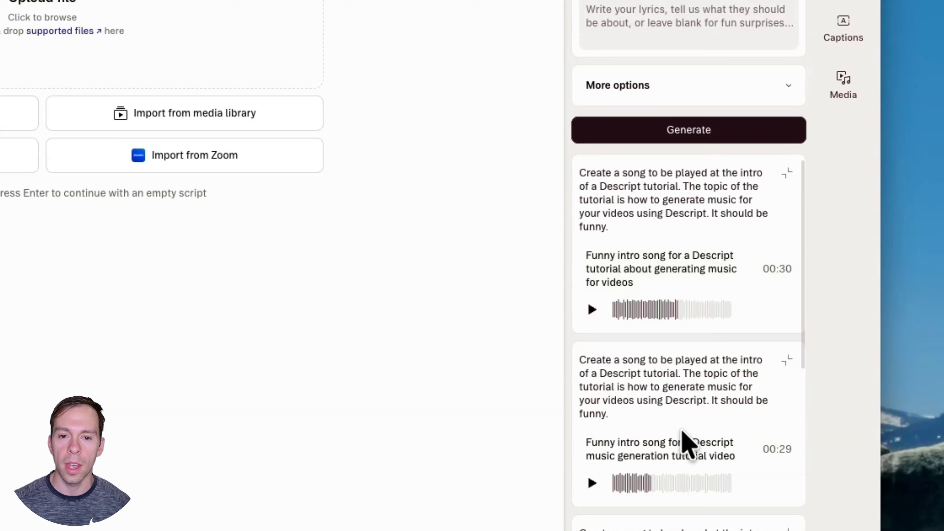
pyautogui.scroll(-5, 683, 456)
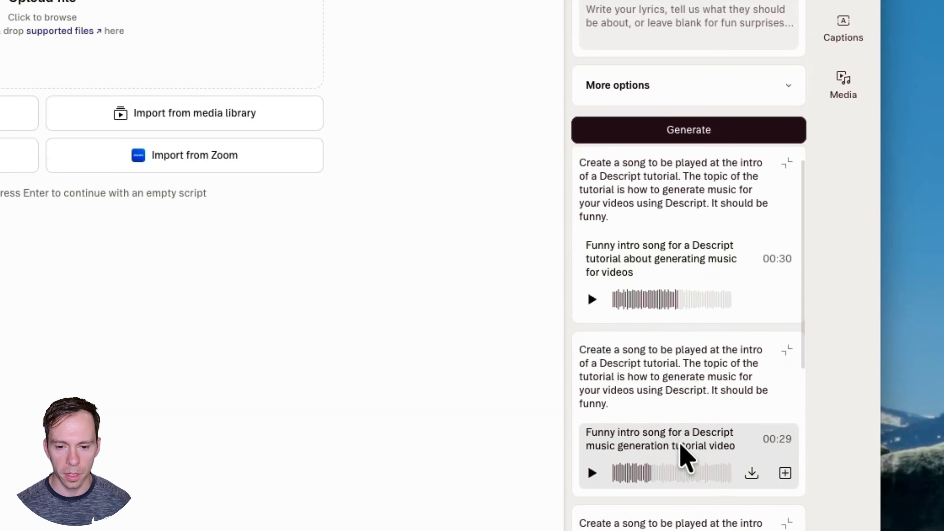
pyautogui.scroll(-5, 680, 452)
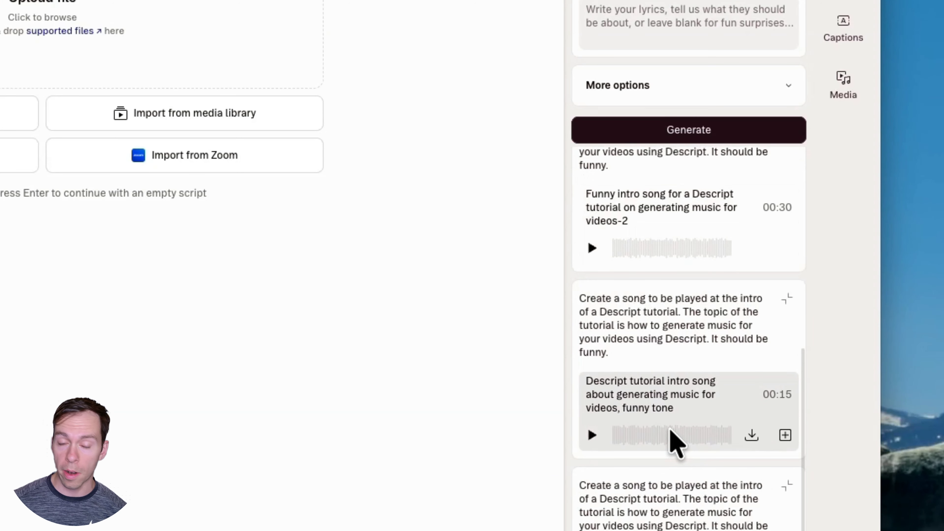
pyautogui.scroll(10, 673, 446)
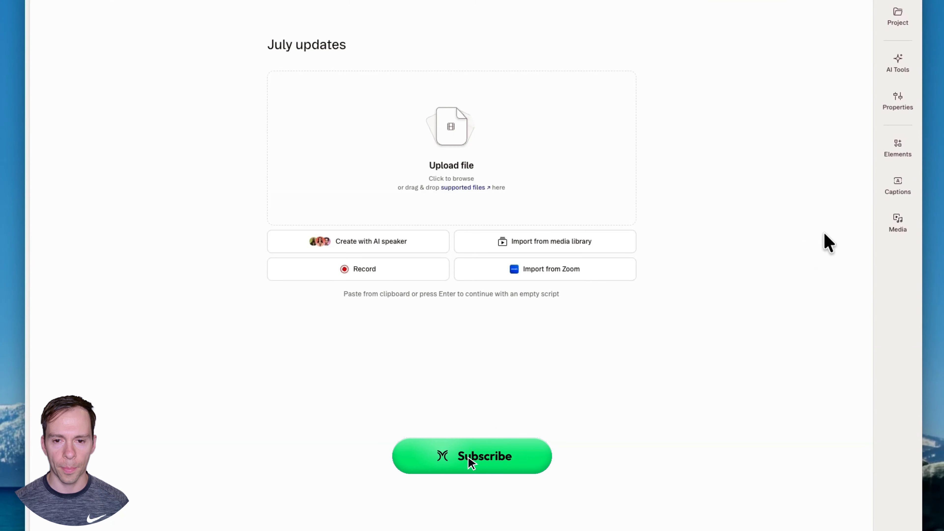
# Open the AI tool for generating audio and enlarge the music prompt box to show its full text
pyautogui.click(901, 72)
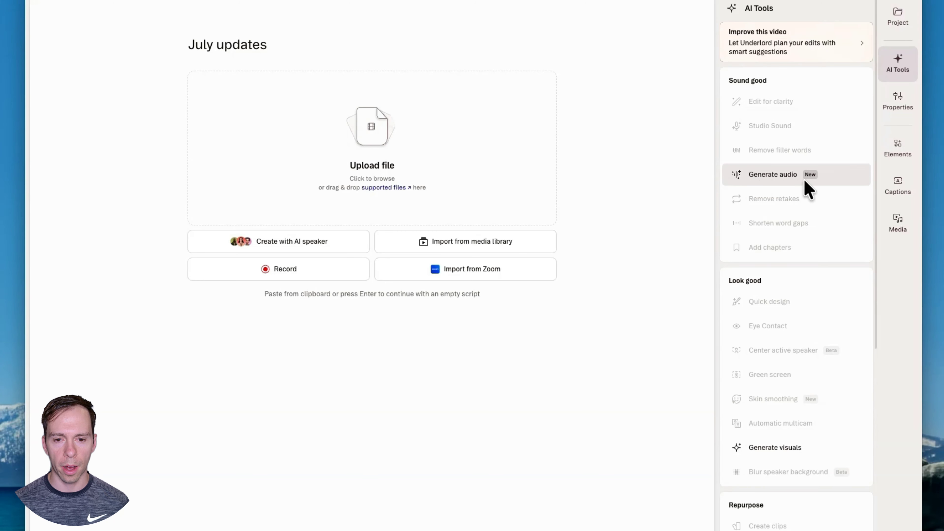
pyautogui.click(770, 185)
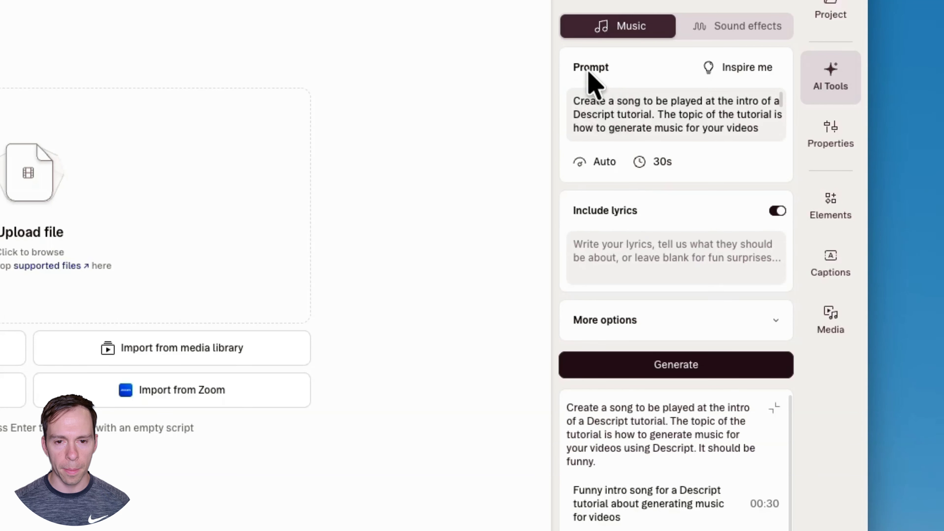
pyautogui.click(605, 109)
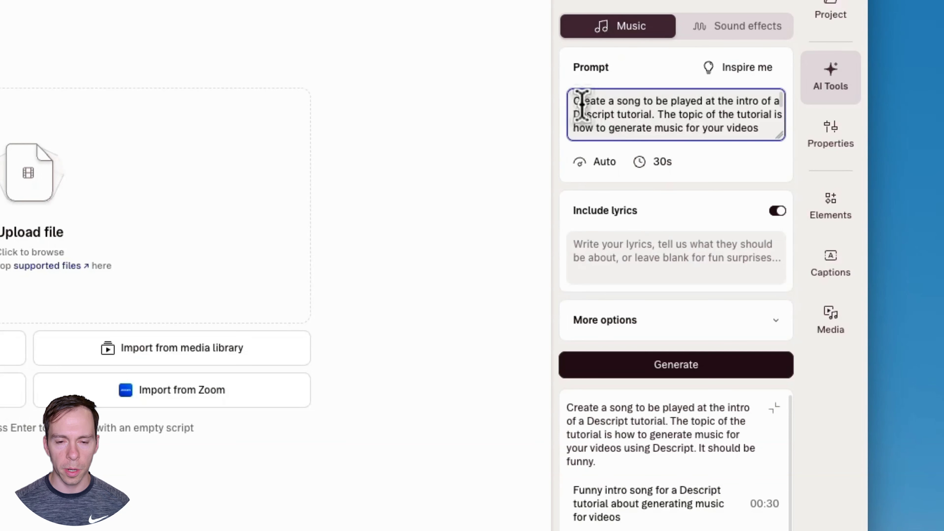
pyautogui.moveTo(779, 135); pyautogui.dragTo(779, 191)
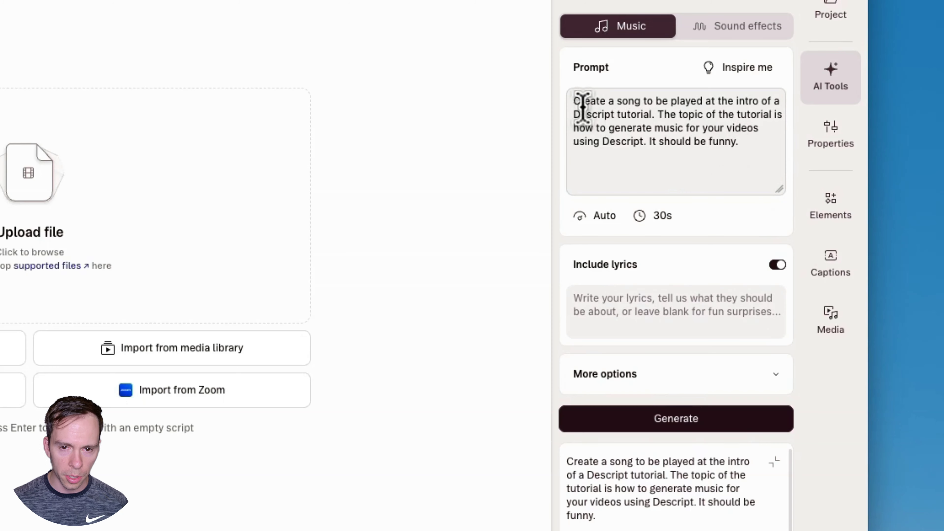
# Replace the music prompt with the inspired suggestion "Energetic pop instrumental with driving drums and bright synths"
pyautogui.moveTo(575, 100); pyautogui.dragTo(634, 109)
pyautogui.click(631, 108)
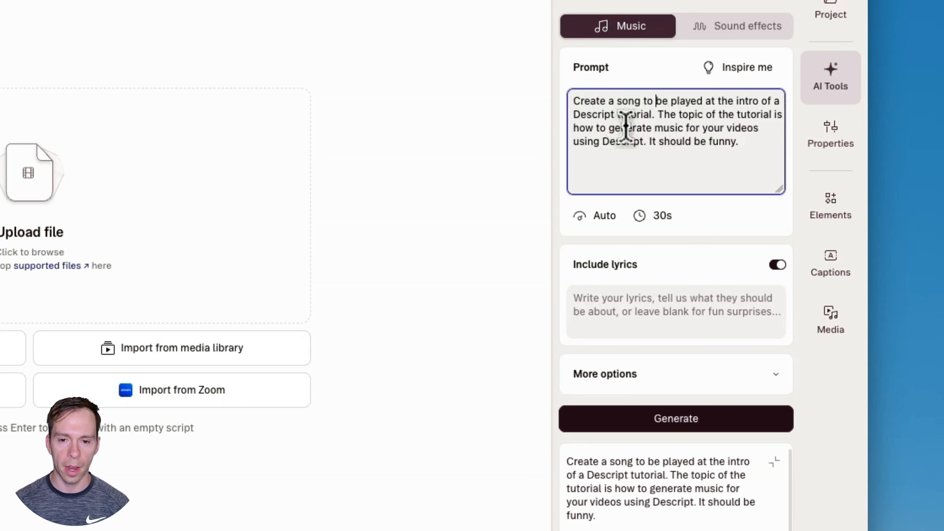
pyautogui.click(729, 69)
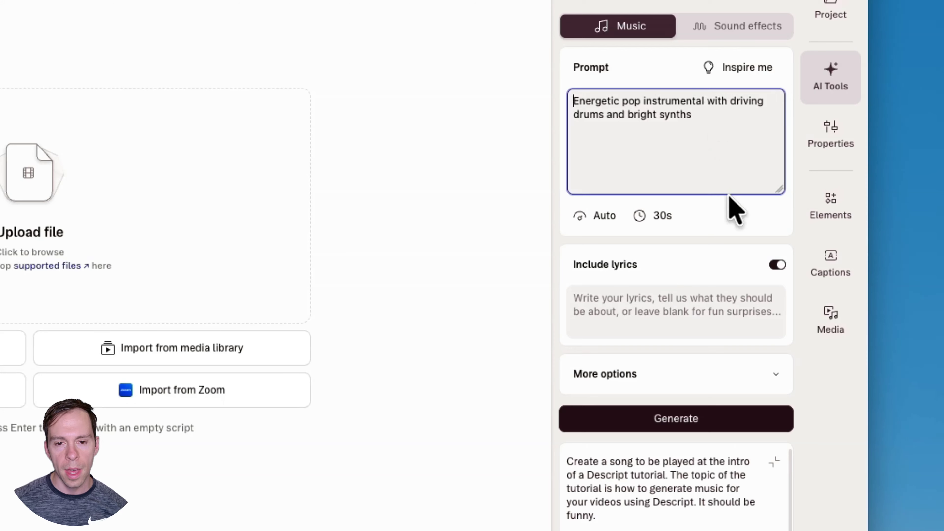
# Review the available tempo and duration choices for the music, keeping tempo on Auto and duration at 30 secs
pyautogui.click(604, 222)
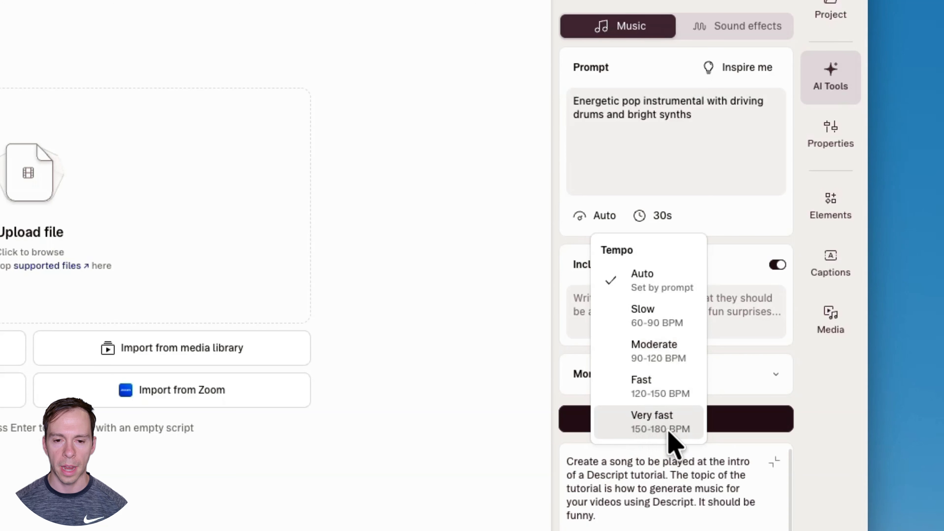
pyautogui.click(652, 289)
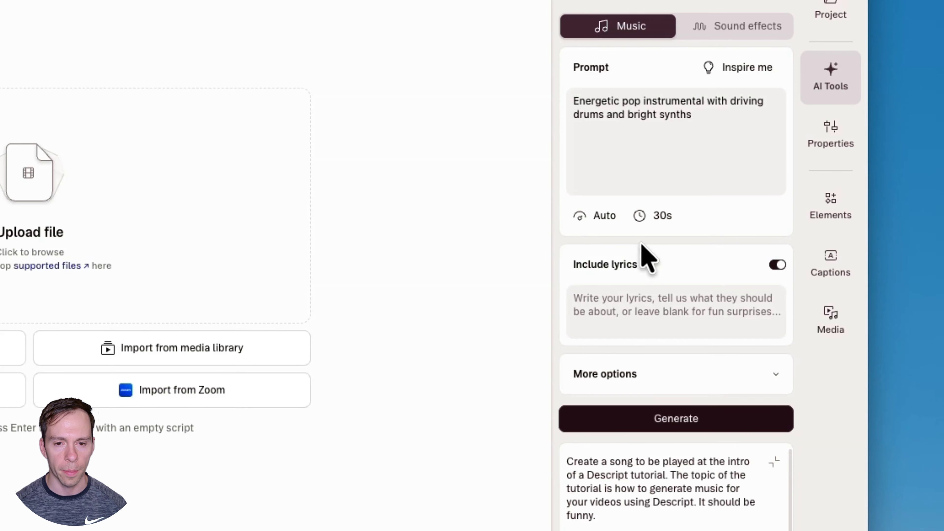
pyautogui.click(653, 219)
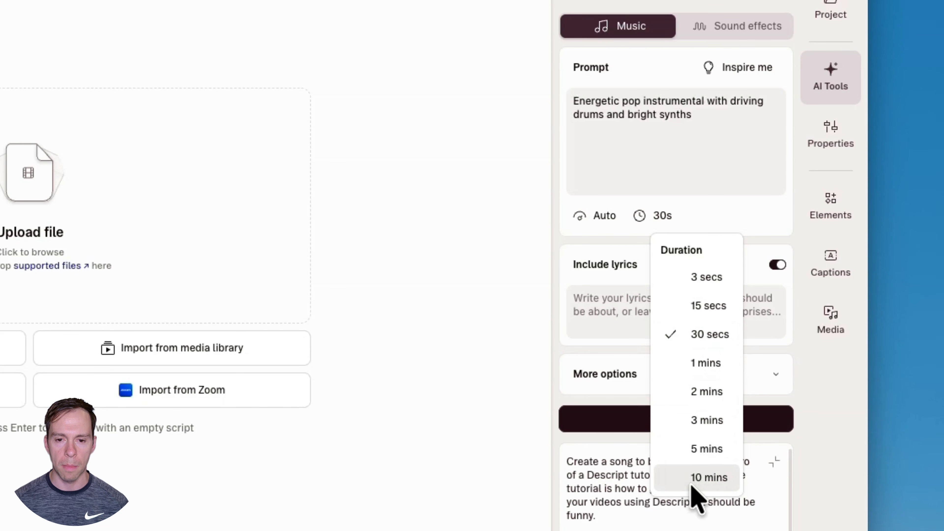
pyautogui.click(696, 217)
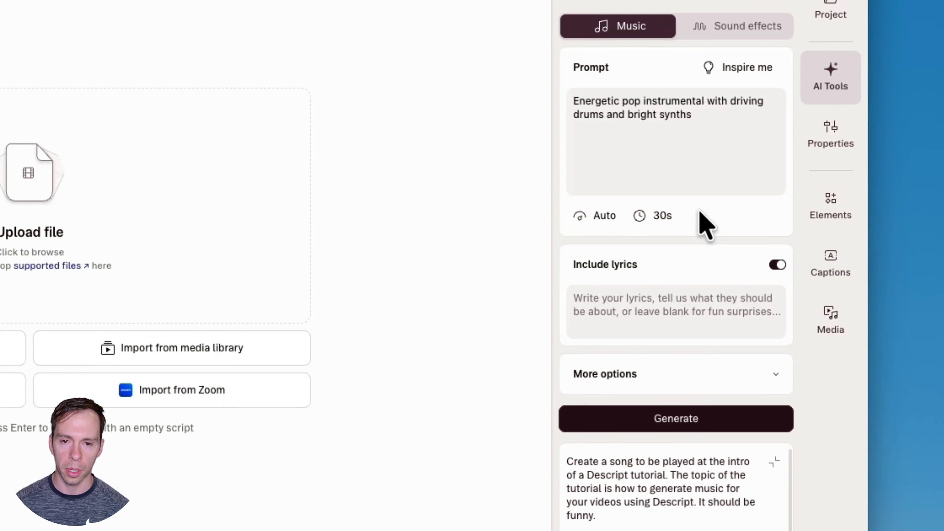
pyautogui.click(663, 222)
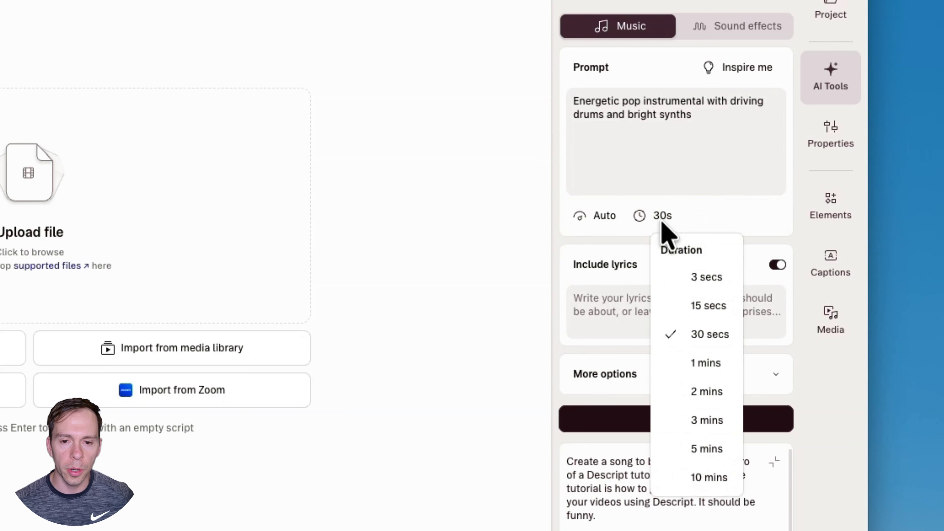
pyautogui.click(663, 225)
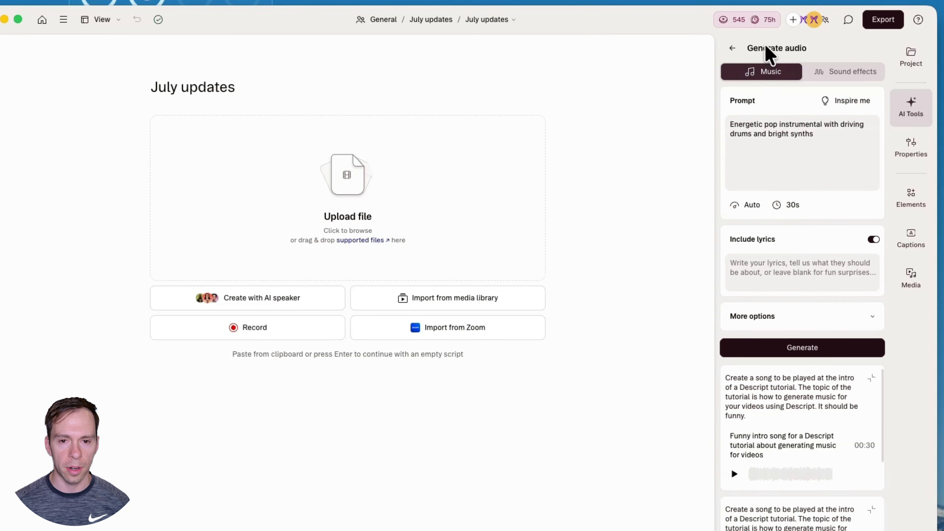
# Check the AI credit and media minute usage in the settings, and revisit the music duration choices
pyautogui.moveTo(754, 24)
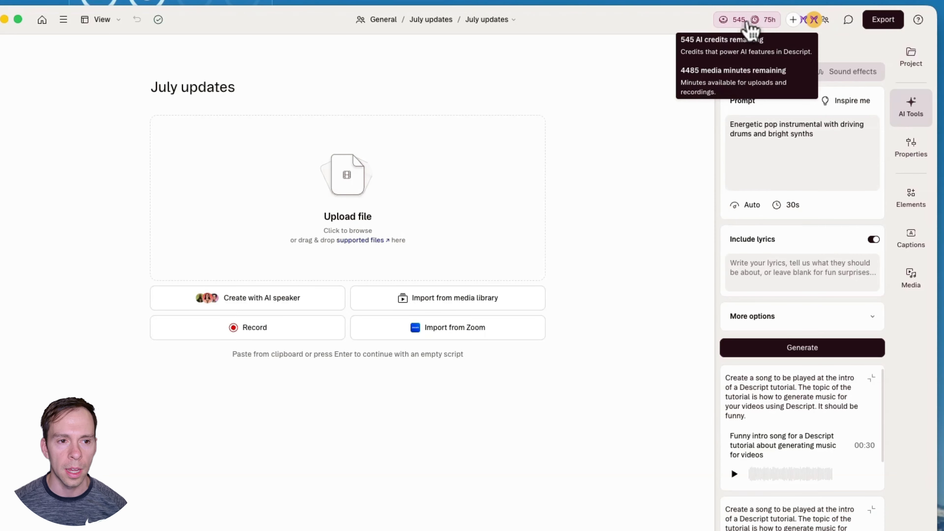
pyautogui.click(749, 28)
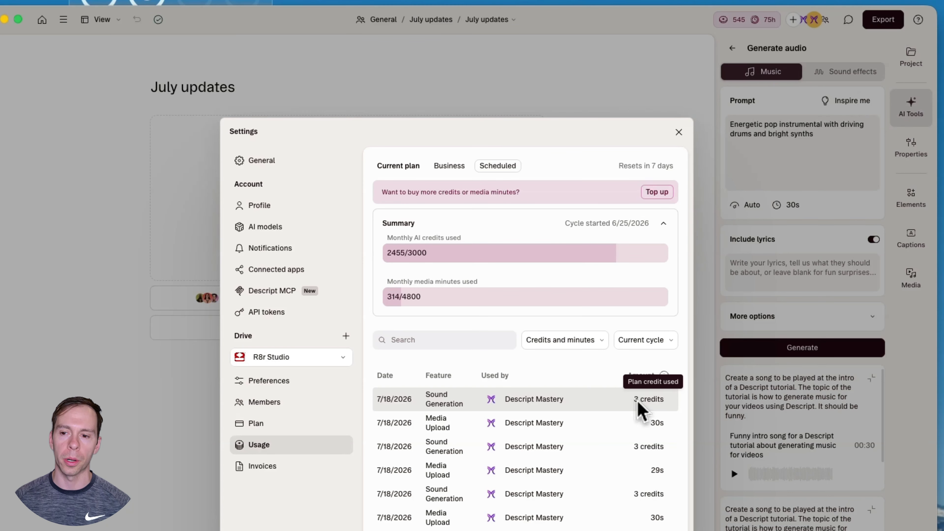
pyautogui.click(679, 133)
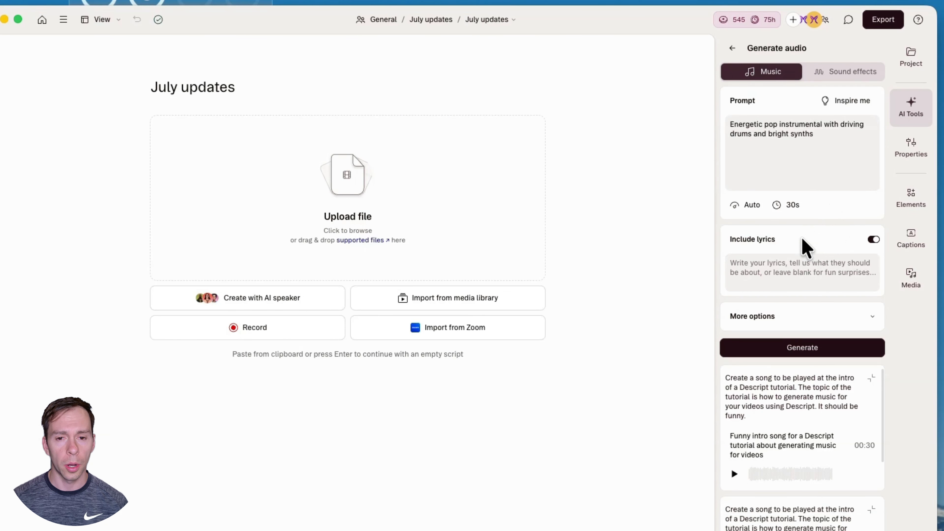
pyautogui.click(795, 205)
pyautogui.click(821, 182)
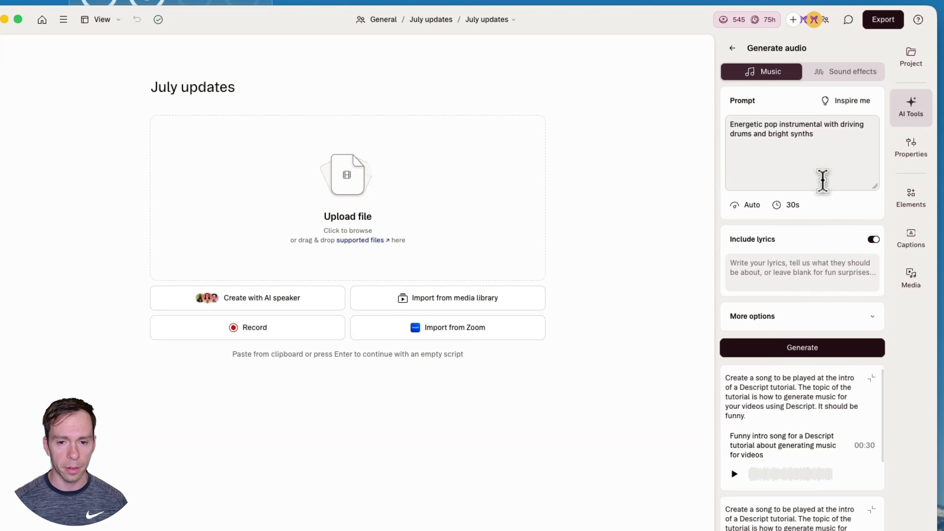
pyautogui.click(783, 271)
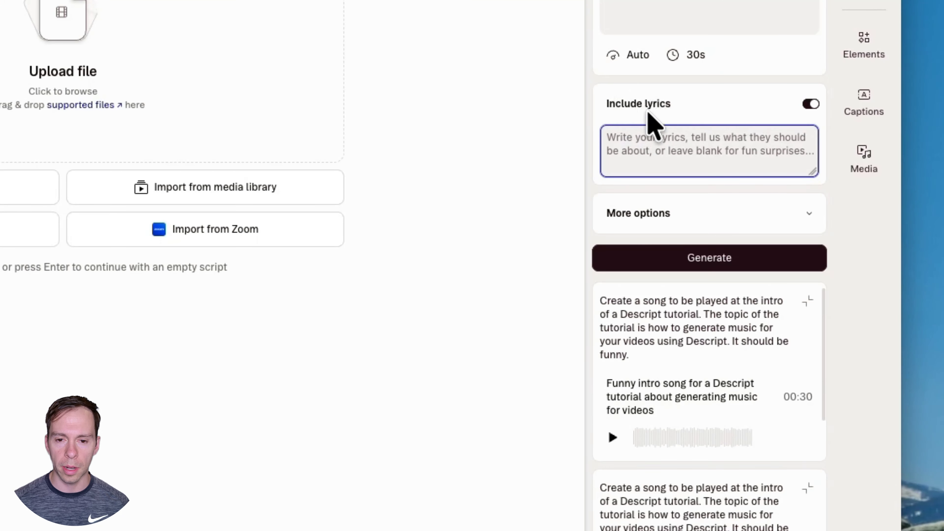
pyautogui.click(810, 104)
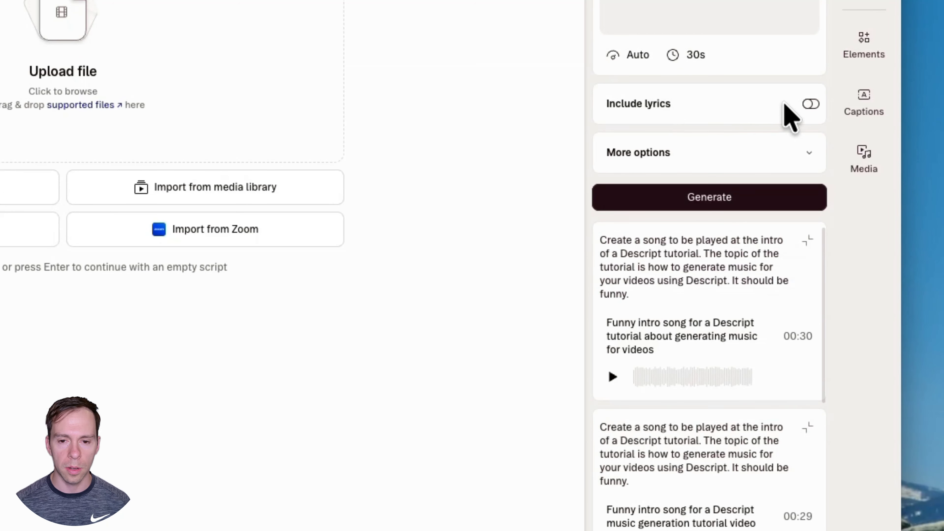
pyautogui.click(810, 105)
pyautogui.click(663, 144)
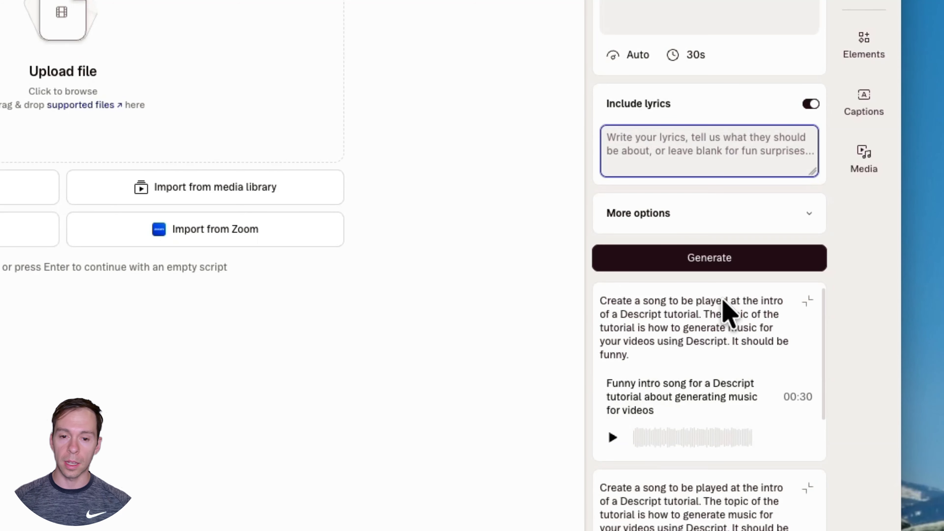
pyautogui.write('M')
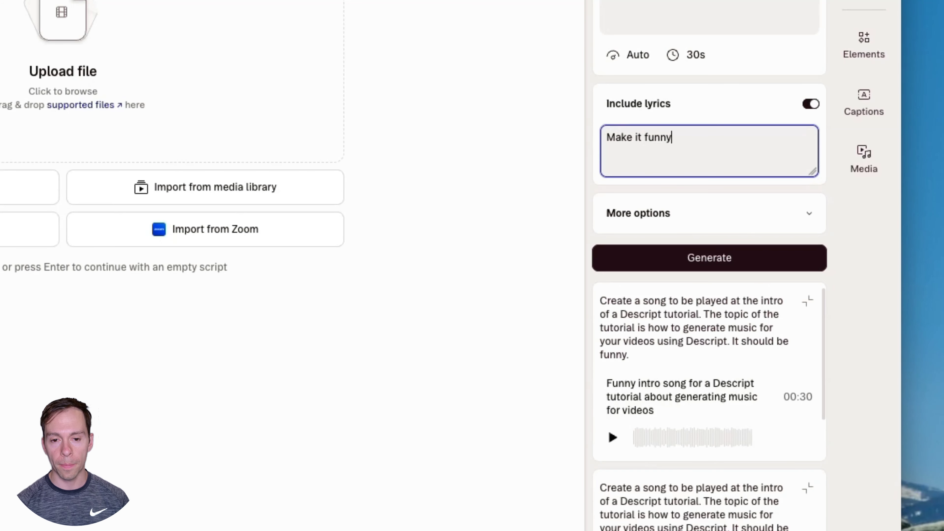
pyautogui.write('ake it funny')
pyautogui.press('super+a')
pyautogui.press('BackSpace')
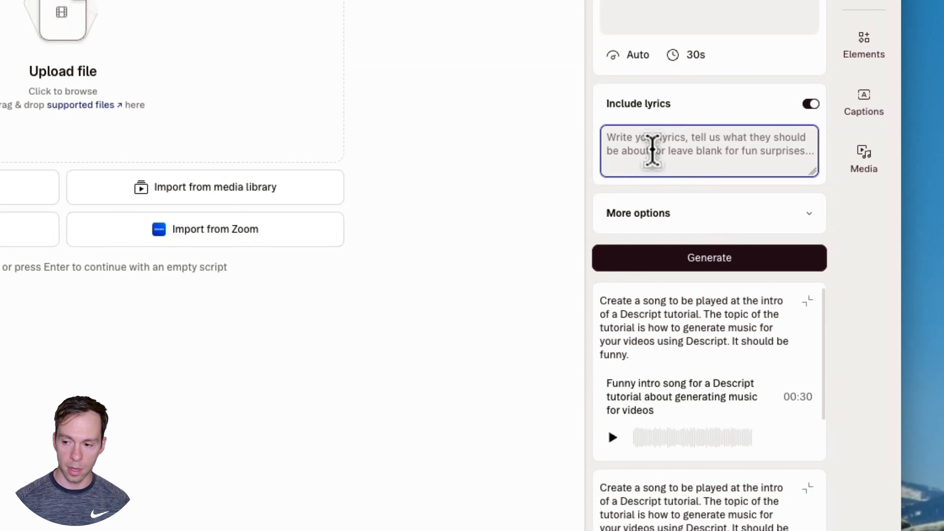
pyautogui.click(638, 118)
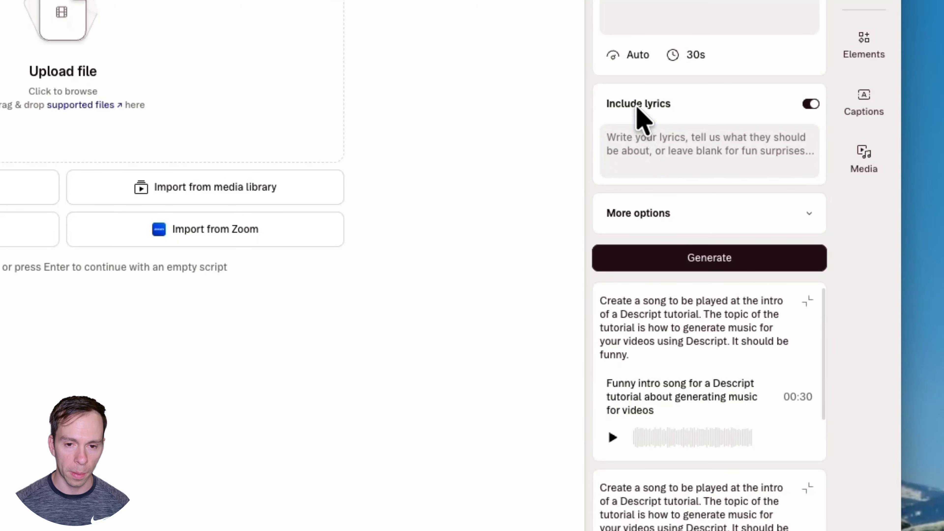
# Expand the additional music options and set the genre to hip hop
pyautogui.click(808, 216)
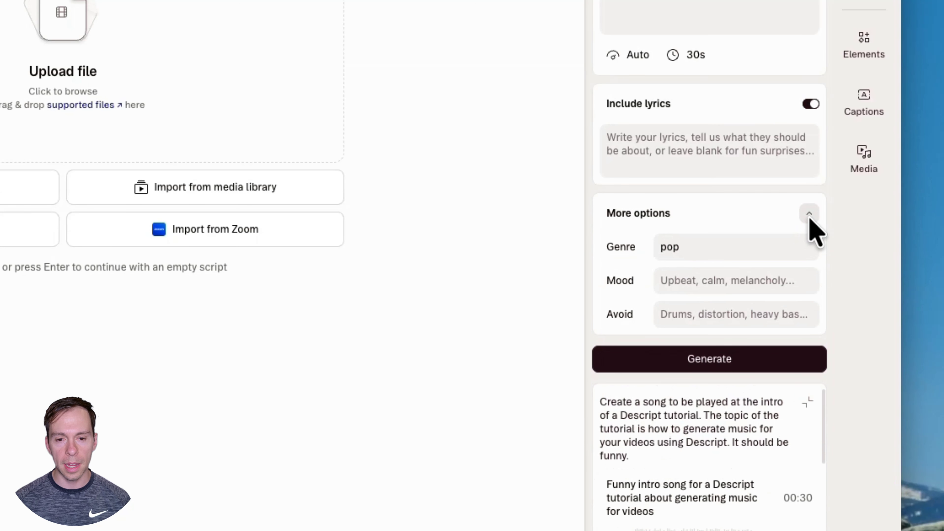
pyautogui.doubleClick(701, 247)
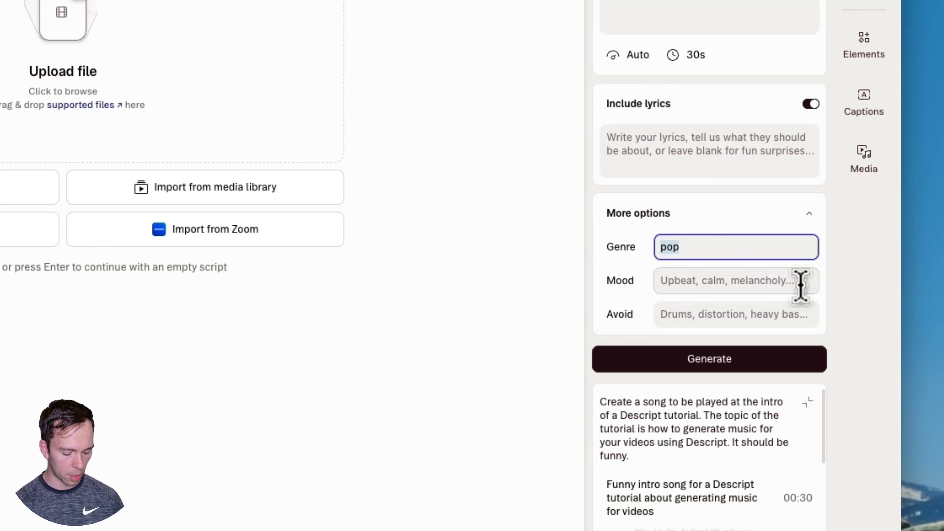
pyautogui.write('hip h')
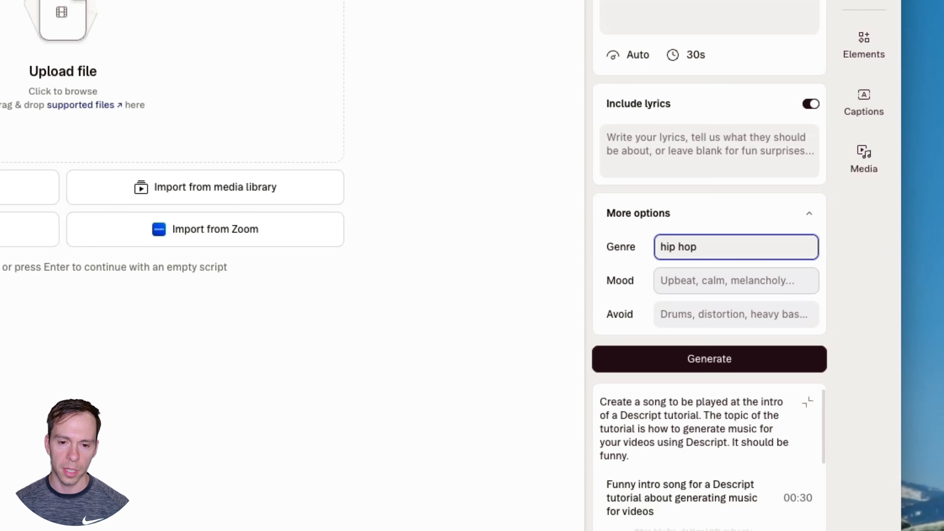
# Leave the mood and avoid settings blank and generate the music track from the current prompt
pyautogui.click(680, 278)
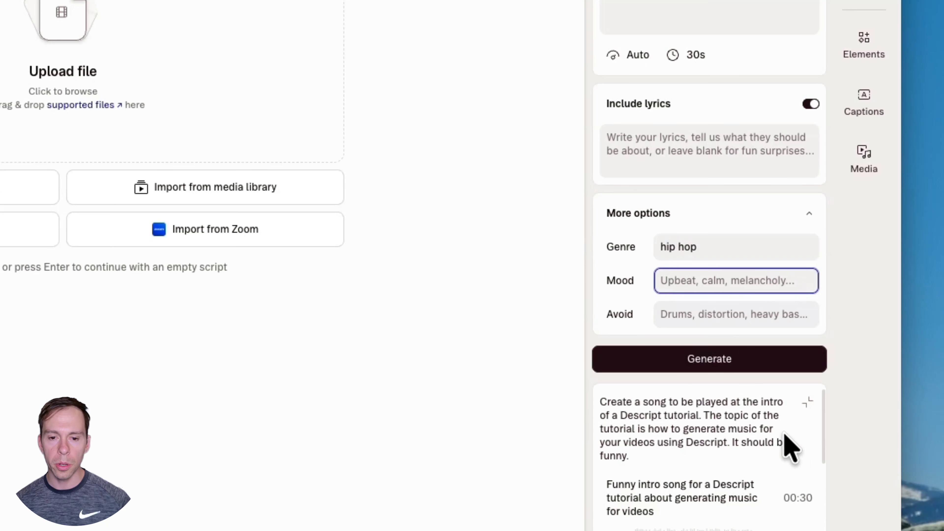
pyautogui.click(718, 317)
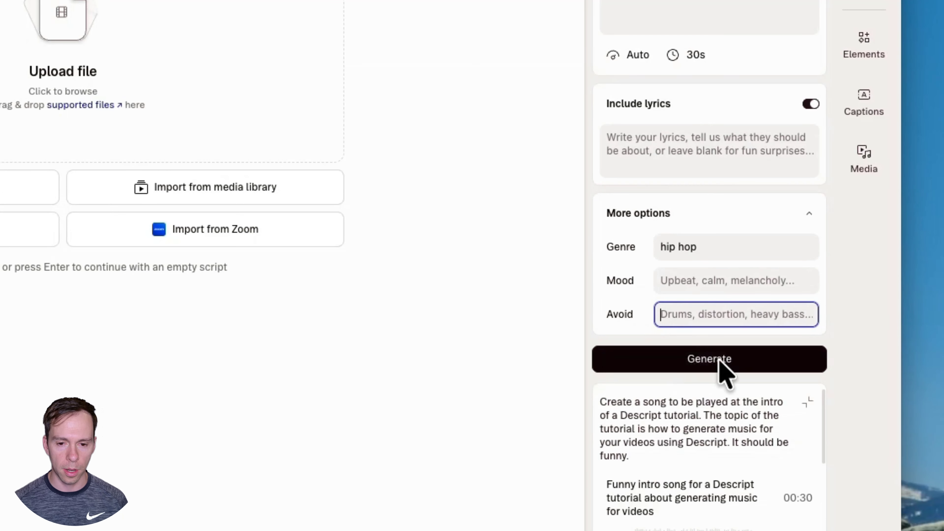
pyautogui.click(674, 360)
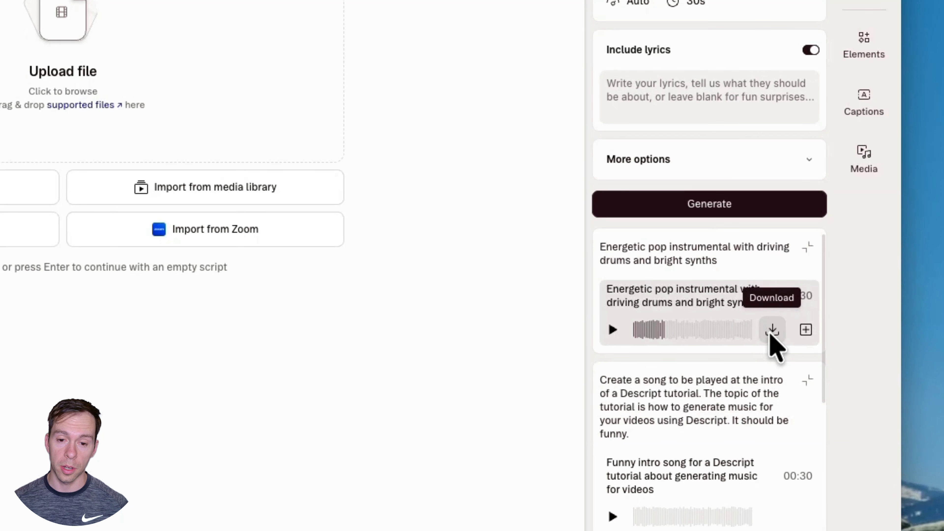
# Add the generated energetic pop instrumental track to the project and fit the timeline to show the whole clip
pyautogui.click(806, 330)
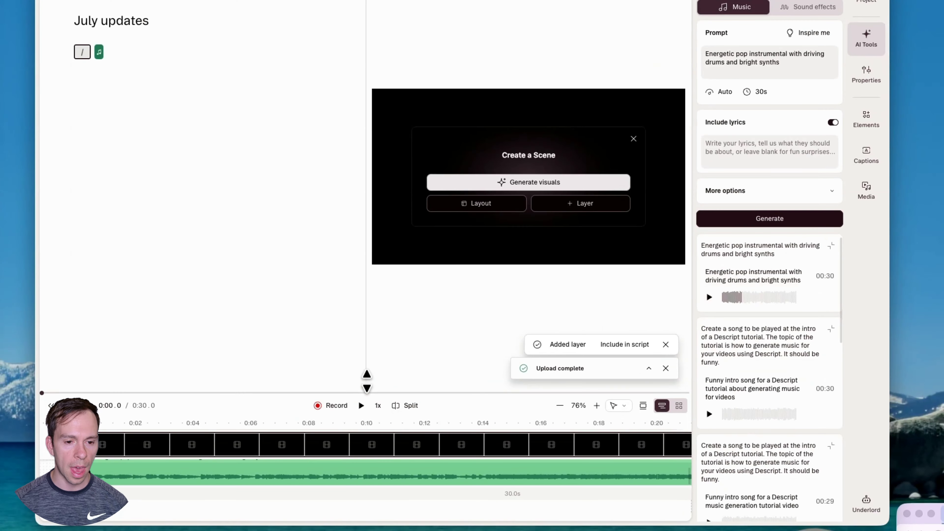
pyautogui.moveTo(367, 380); pyautogui.dragTo(383, 277)
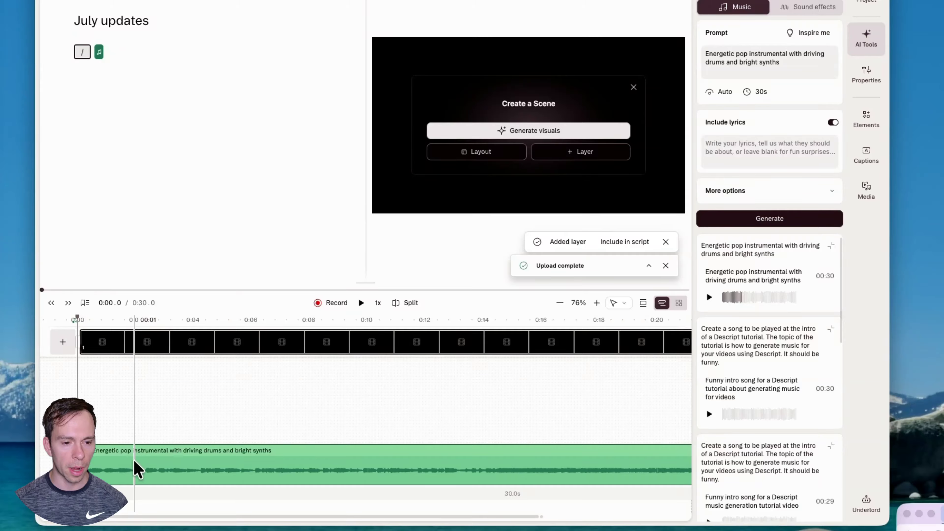
pyautogui.click(136, 468)
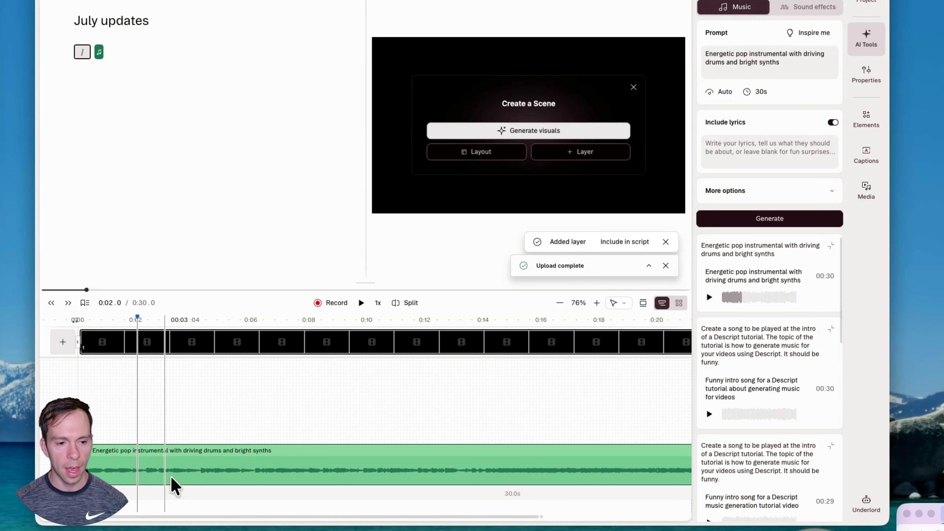
pyautogui.scroll(-3, 248, 480)
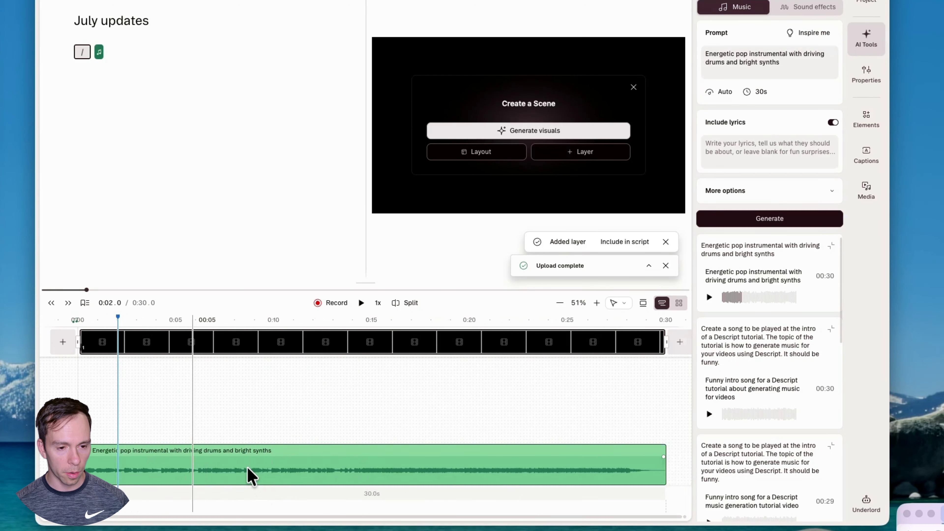
# Try shifting the music clip along the timeline and review its playback choices in the properties, leaving it on Once
pyautogui.click(158, 472)
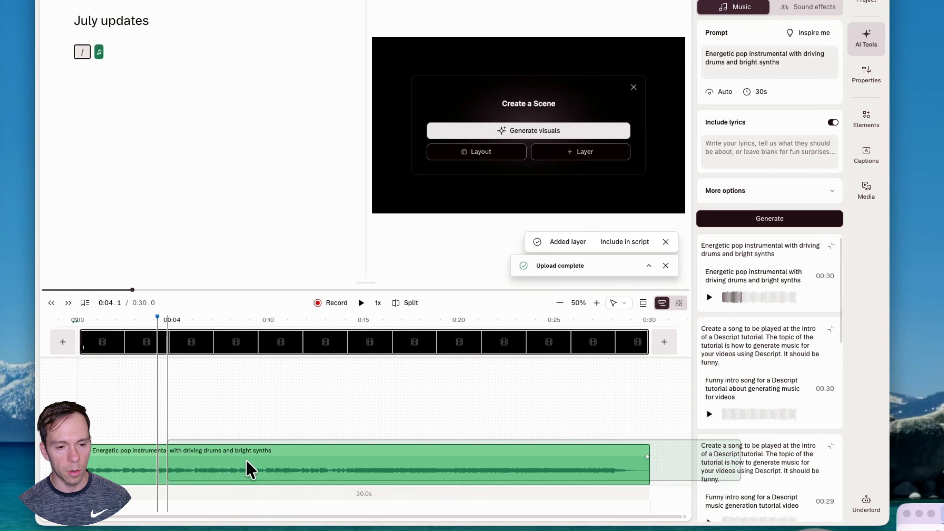
pyautogui.moveTo(163, 454)
pyautogui.mouseDown()
pyautogui.moveTo(174, 461)
pyautogui.moveTo(160, 465)
pyautogui.mouseUp()
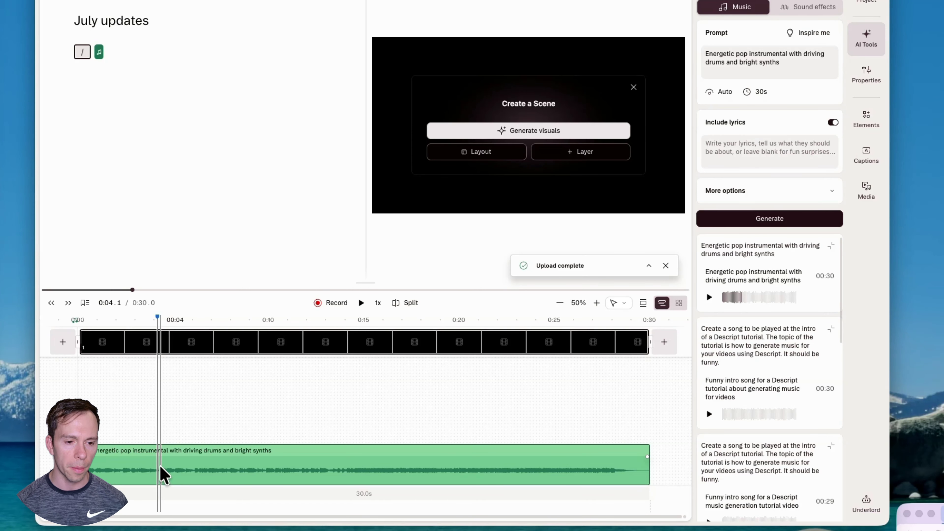
pyautogui.click(240, 469)
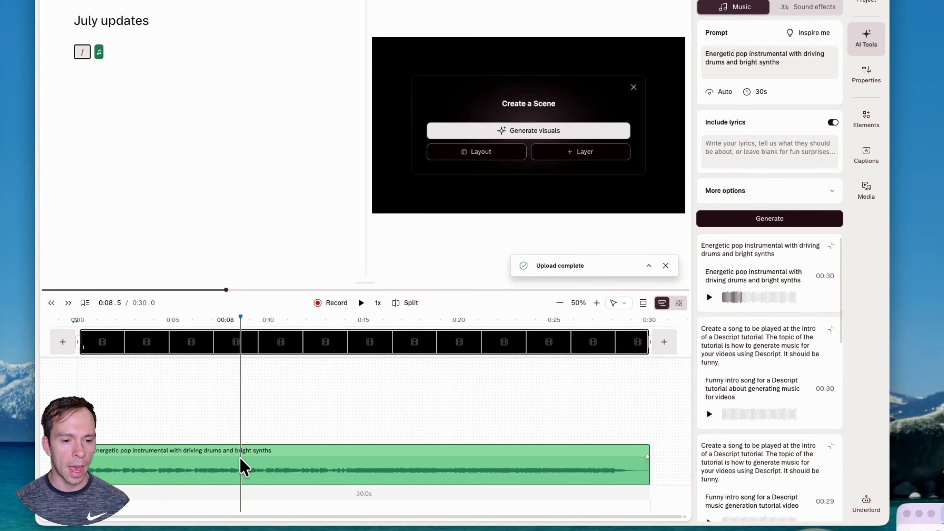
pyautogui.click(862, 92)
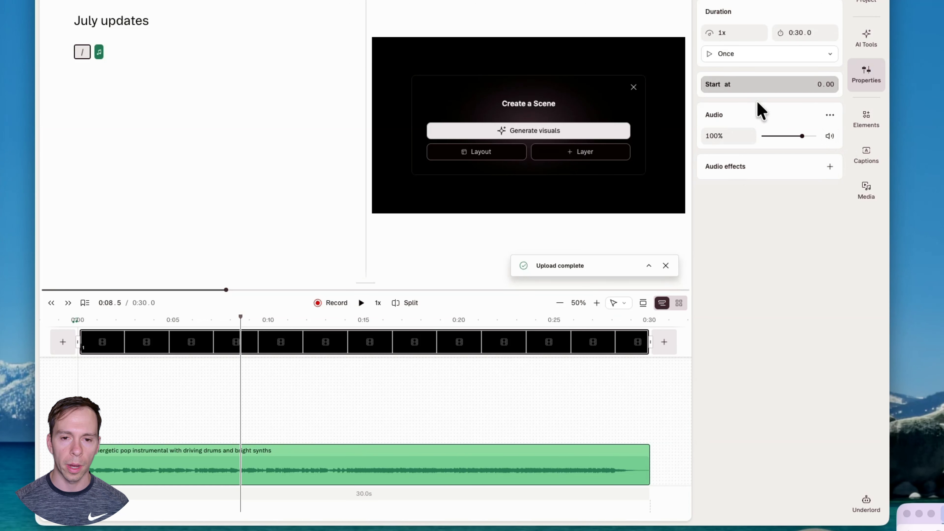
pyautogui.click(741, 55)
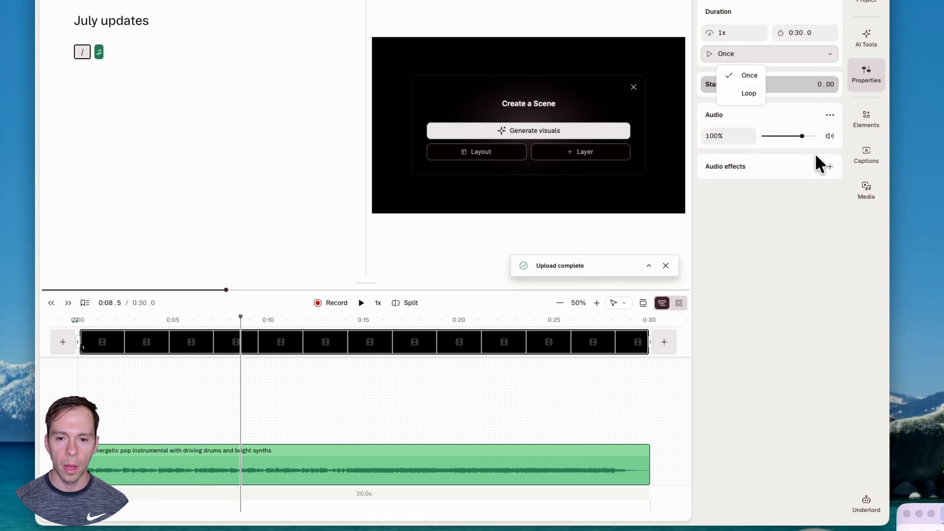
pyautogui.click(814, 146)
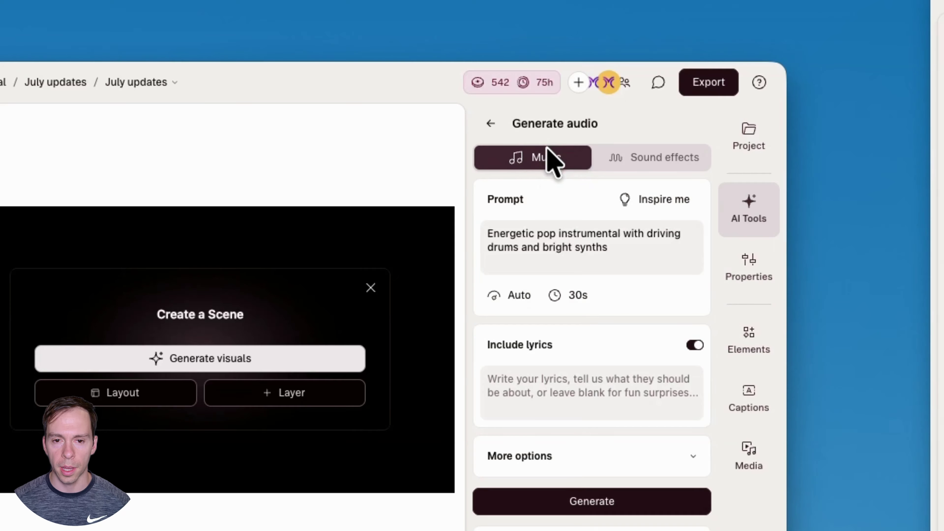
# Switch the audio generator to sound effects and enter the prompt "airplane taking off"
pyautogui.click(669, 161)
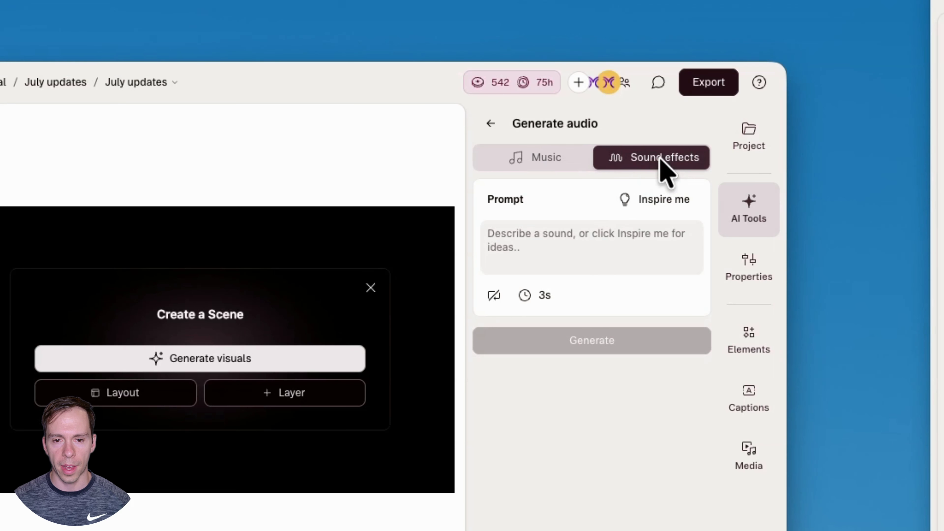
pyautogui.click(589, 249)
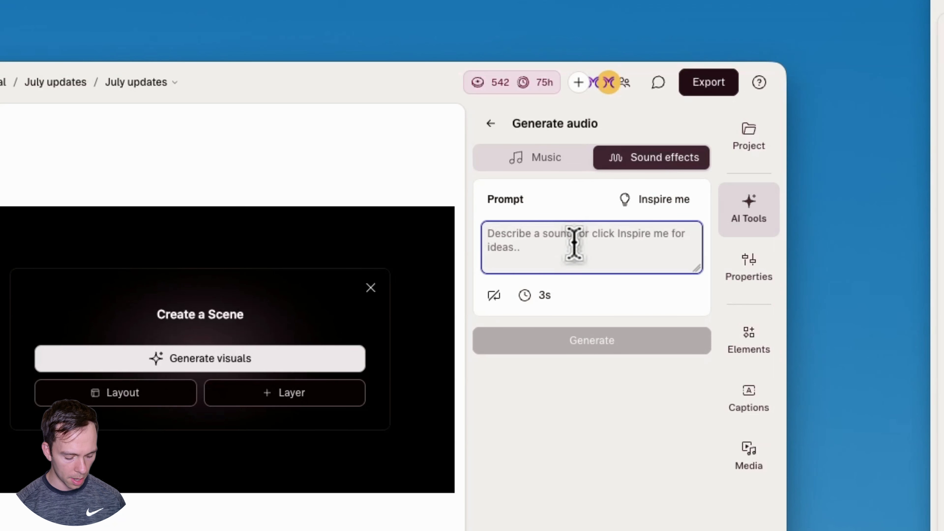
pyautogui.write('air')
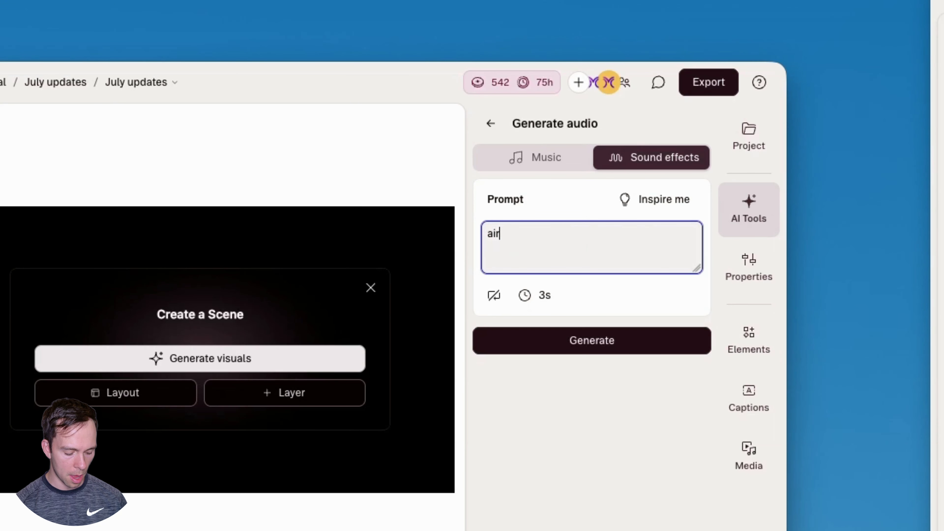
pyautogui.write('plane taking of')
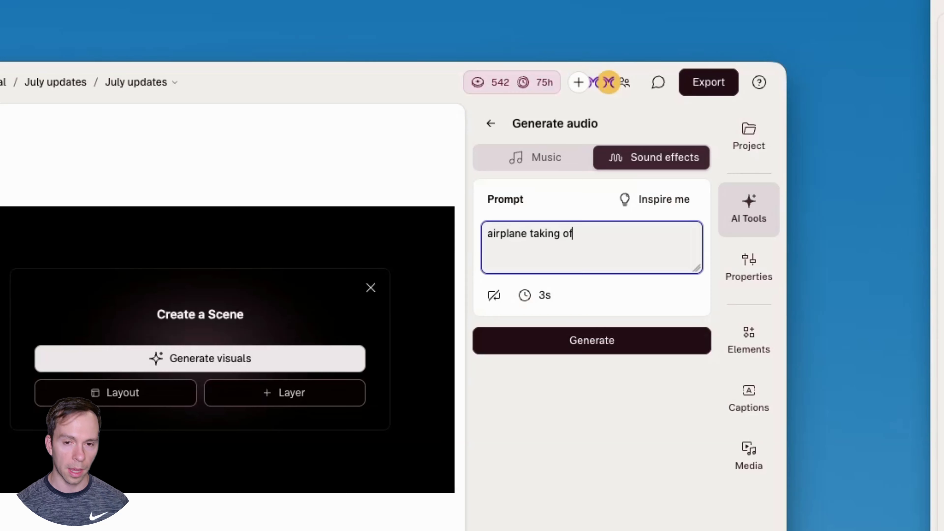
pyautogui.write('f')
# Set the sound effect's duration to 5s, leave looping off and generate it
pyautogui.click(524, 296)
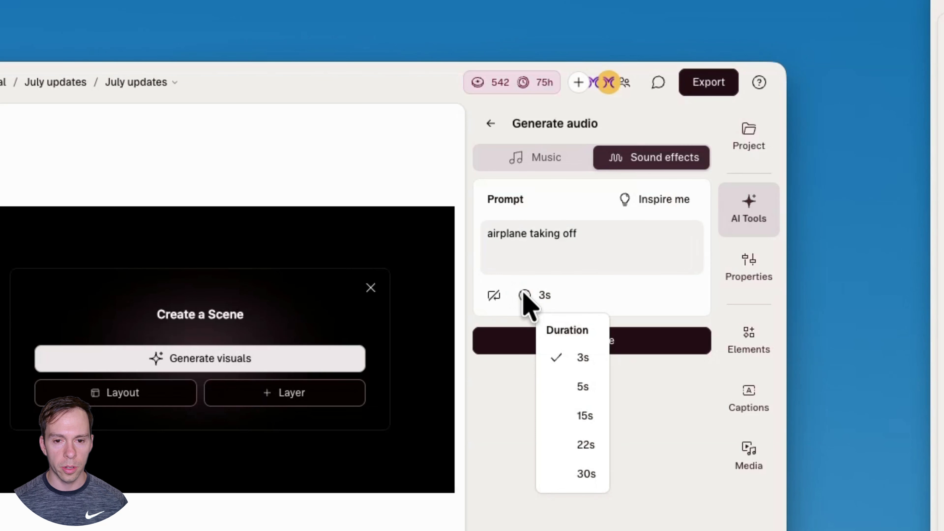
pyautogui.click(574, 386)
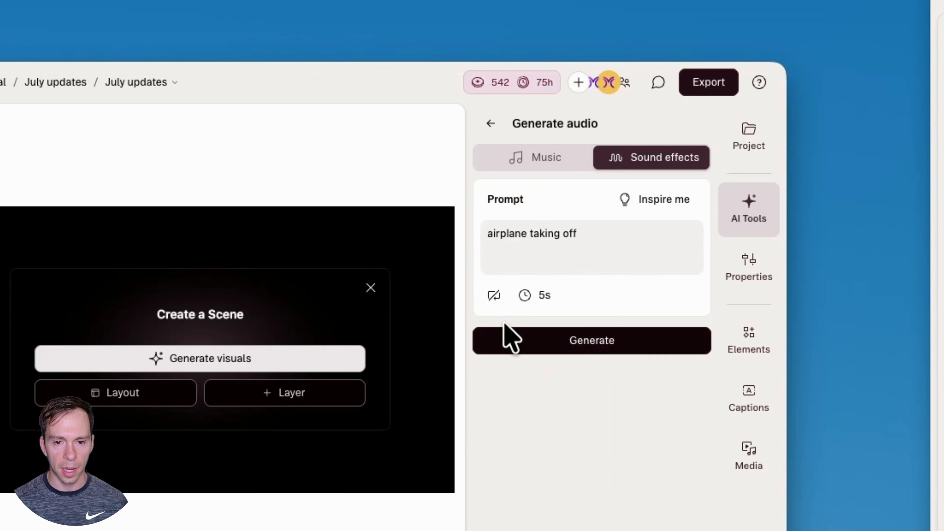
pyautogui.click(494, 296)
pyautogui.click(498, 298)
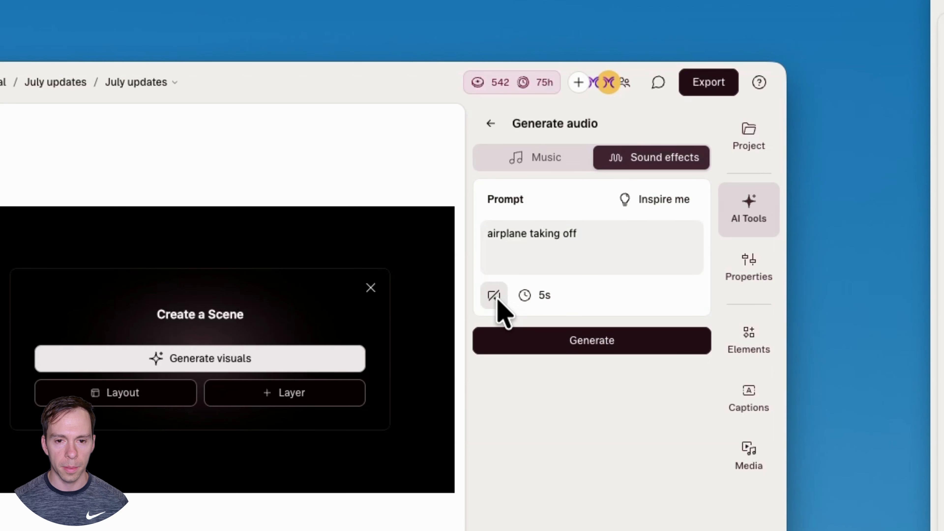
pyautogui.click(604, 341)
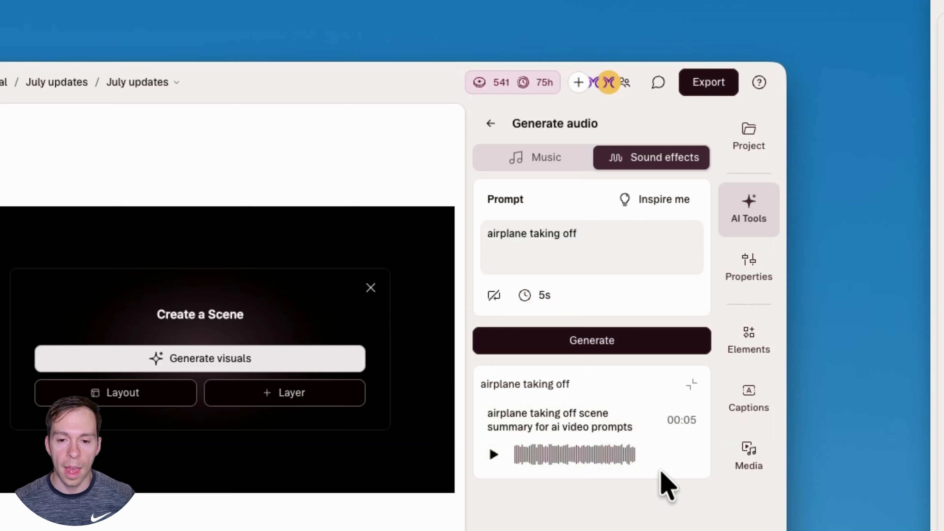
pyautogui.moveTo(690, 457)
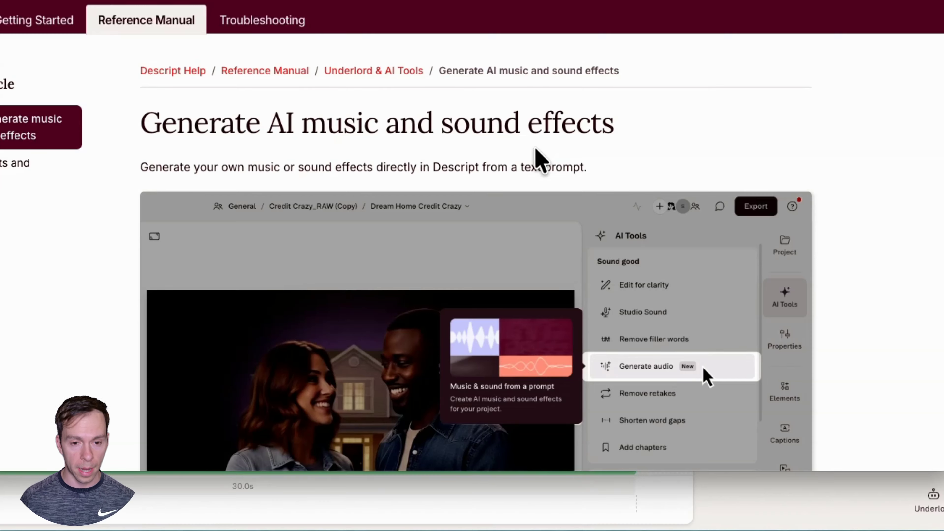
# Read through the help article on generating AI music and sound effects, down to its usage rights section
pyautogui.scroll(-3, 586, 260)
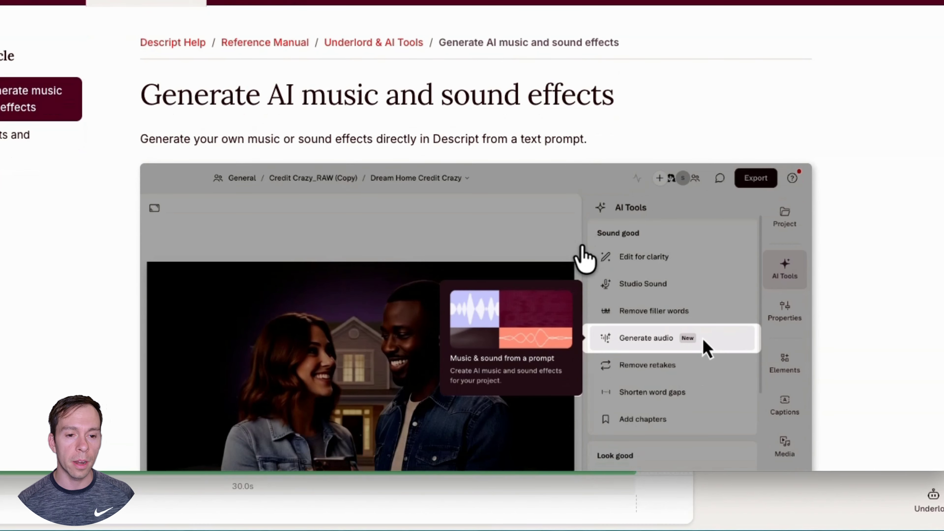
pyautogui.scroll(-7, 466, 281)
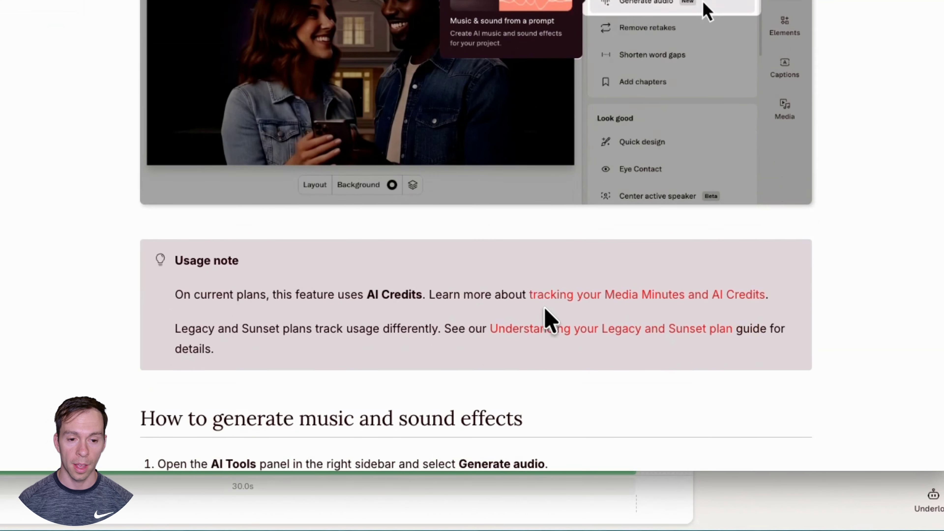
pyautogui.scroll(-13, 613, 334)
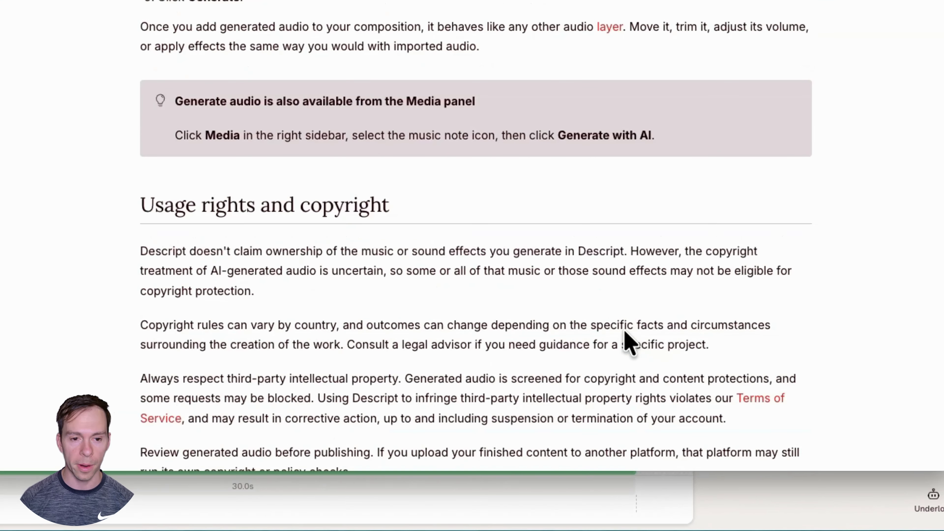
pyautogui.scroll(-5, 594, 318)
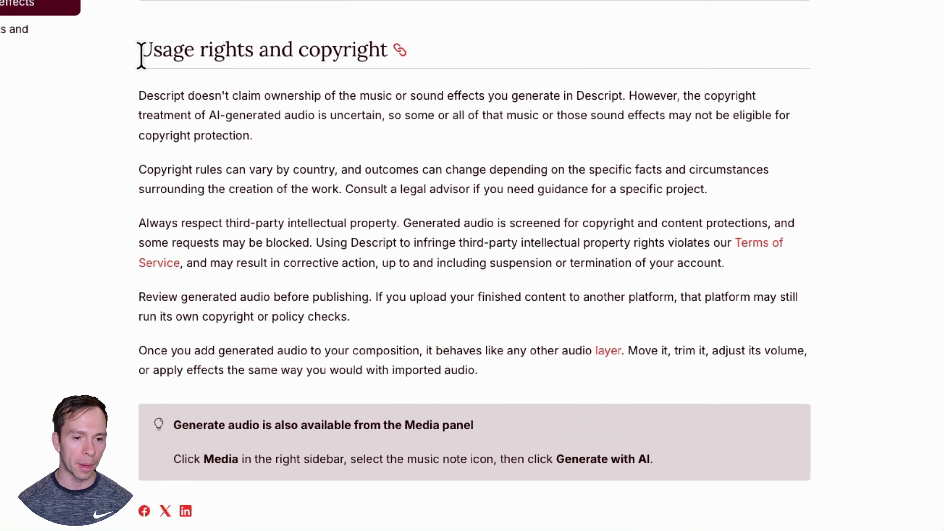
# Examine the usage rights and copyright section, highlighting the passages on ownership, copyright protection, legal advice and platform policy checks
pyautogui.moveTo(139, 53); pyautogui.dragTo(383, 56)
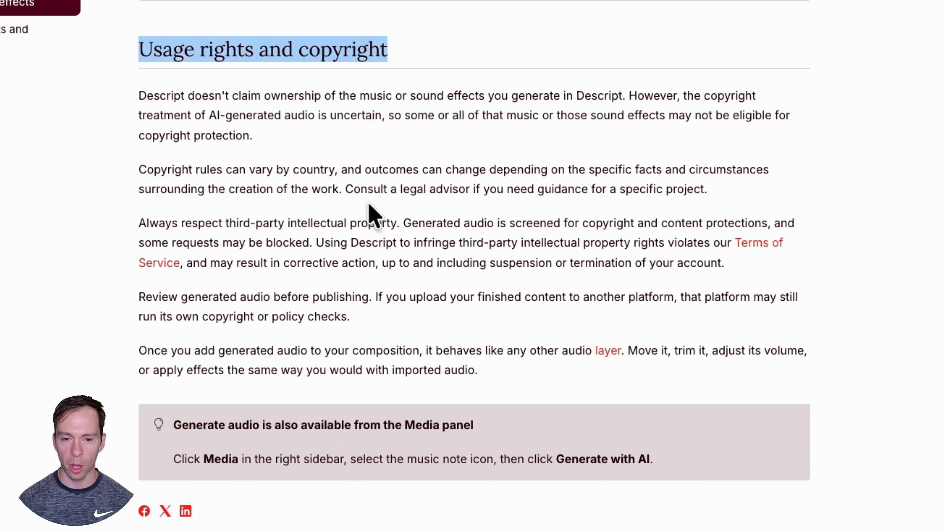
pyautogui.moveTo(141, 97); pyautogui.dragTo(627, 95)
pyautogui.click(661, 105)
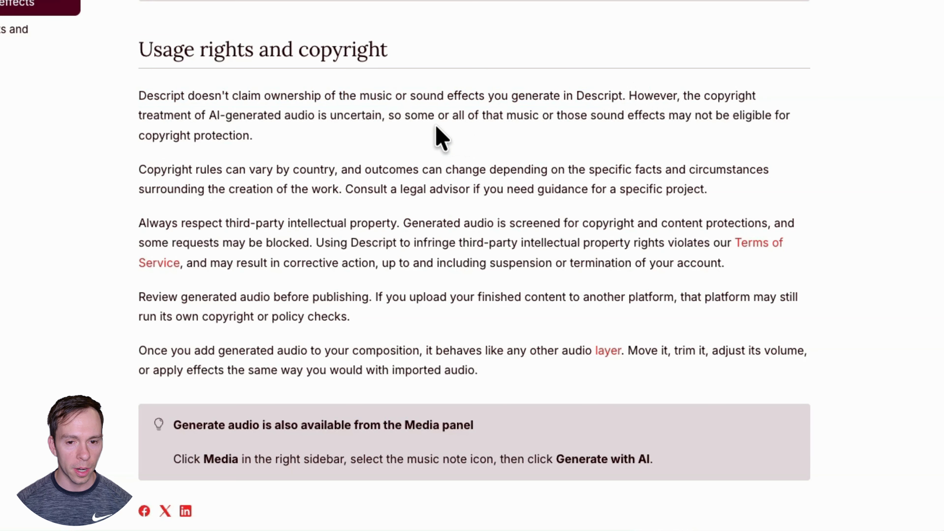
pyautogui.moveTo(192, 115); pyautogui.dragTo(381, 118)
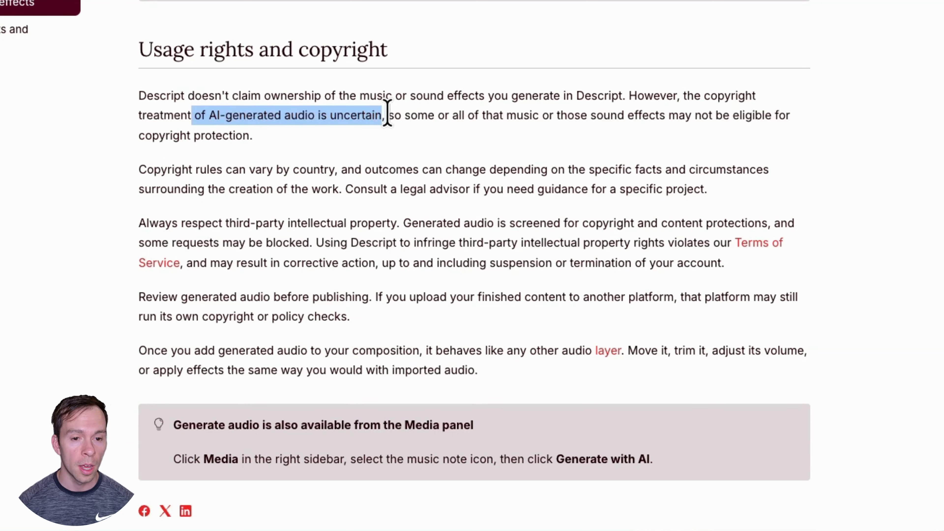
pyautogui.moveTo(394, 119); pyautogui.dragTo(253, 139)
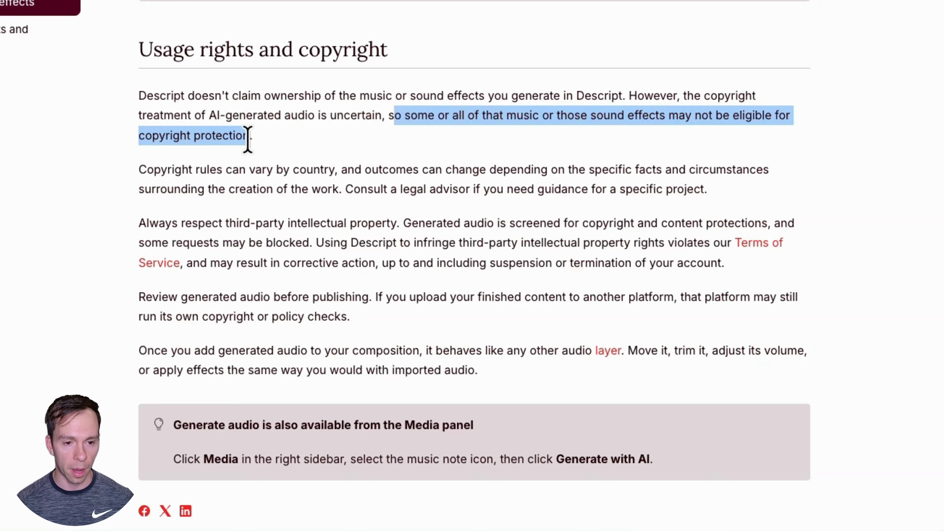
pyautogui.moveTo(147, 170); pyautogui.dragTo(687, 194)
pyautogui.scroll(-1, 520, 310)
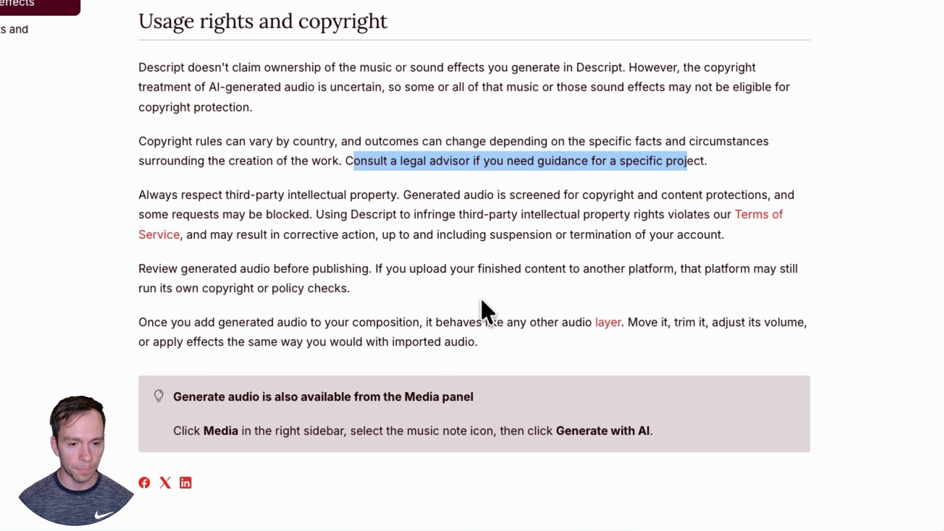
pyautogui.moveTo(375, 277); pyautogui.dragTo(632, 301)
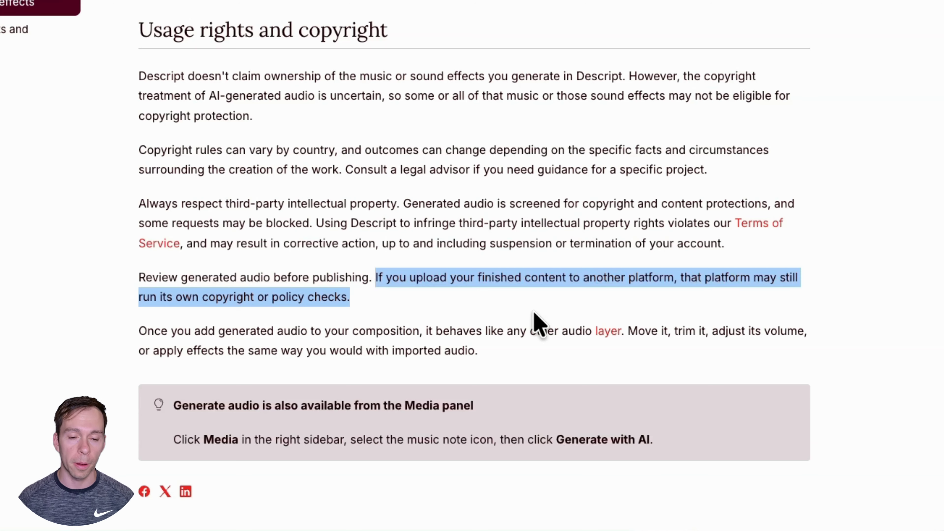
pyautogui.scroll(2, 534, 313)
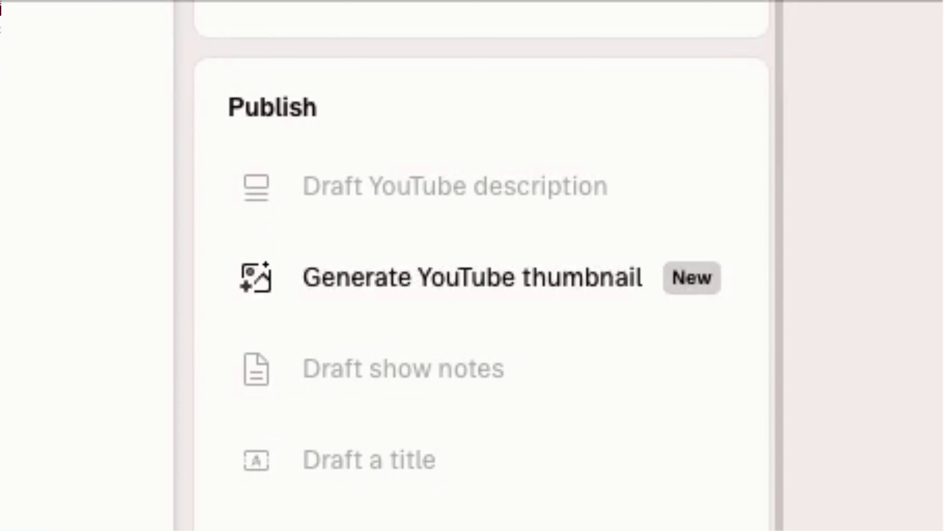
# Open the YouTube thumbnail generator and set the thumbnail title to "New Thumbnail Here"
pyautogui.click(484, 287)
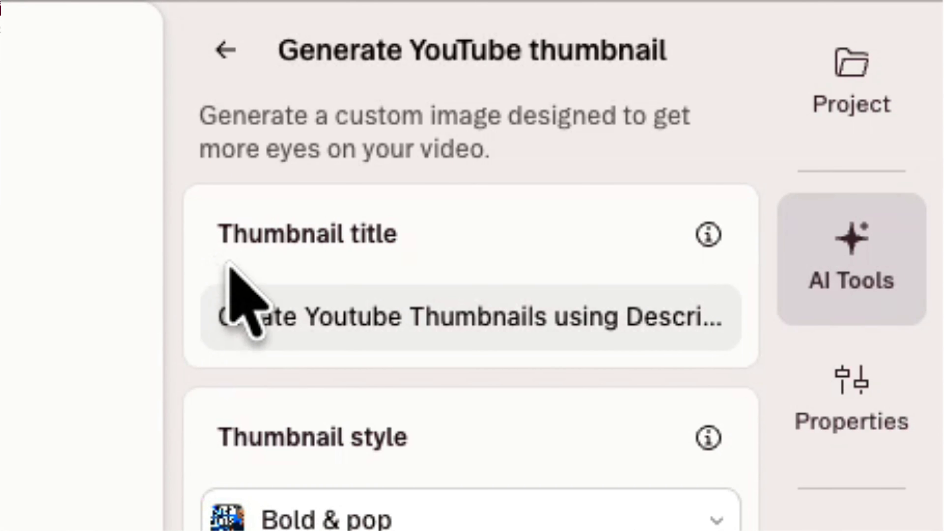
pyautogui.click(360, 308)
pyautogui.write('New ')
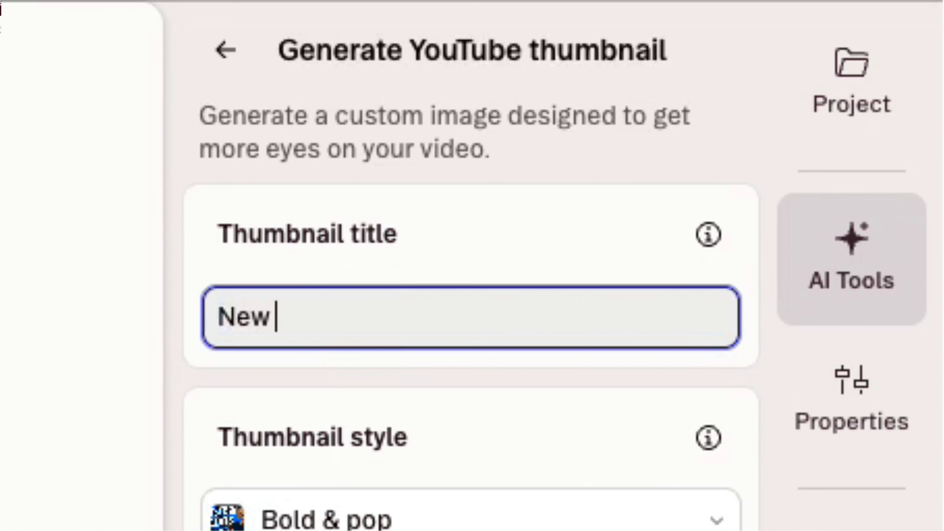
pyautogui.write('Thumbnail Here')
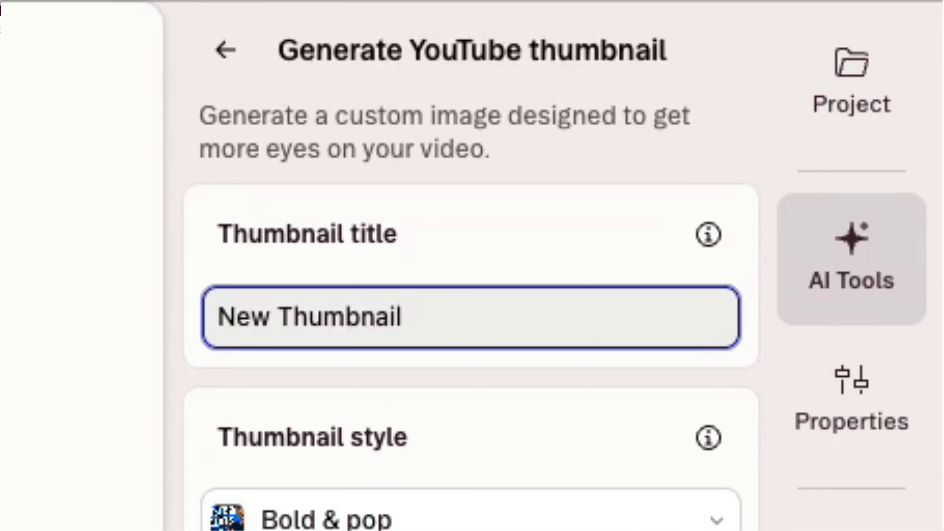